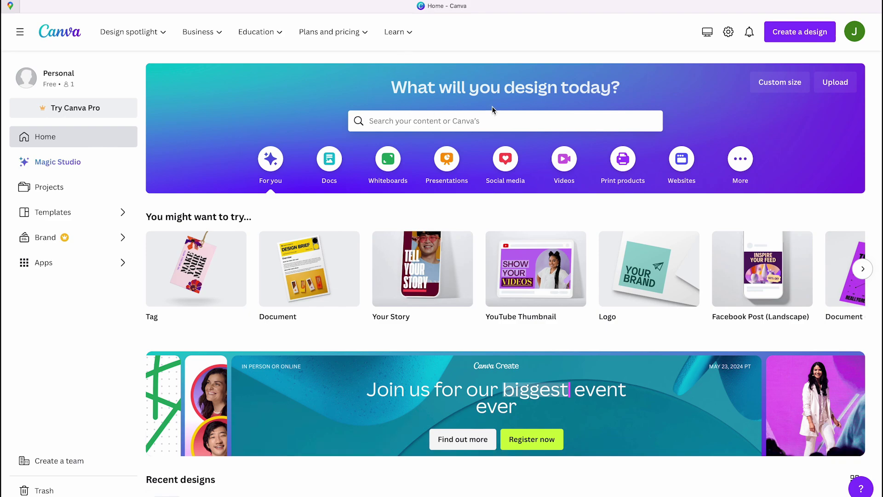
- Create a new custom-size design of 1024 × 1024 px
click(787, 31)
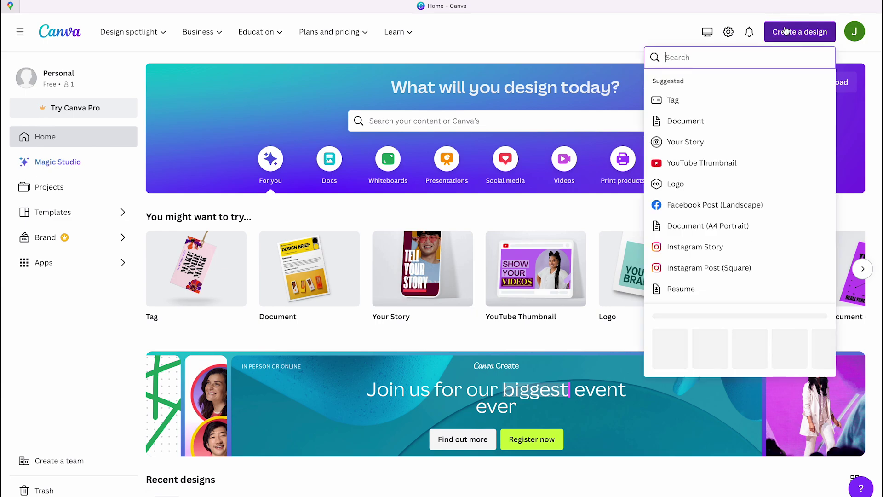
click(680, 352)
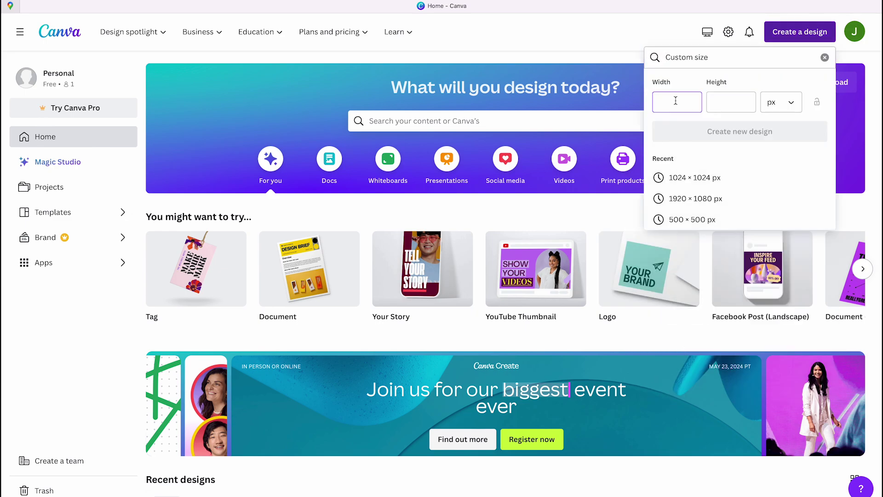
text(1024)
key(Tab)
text(1024)
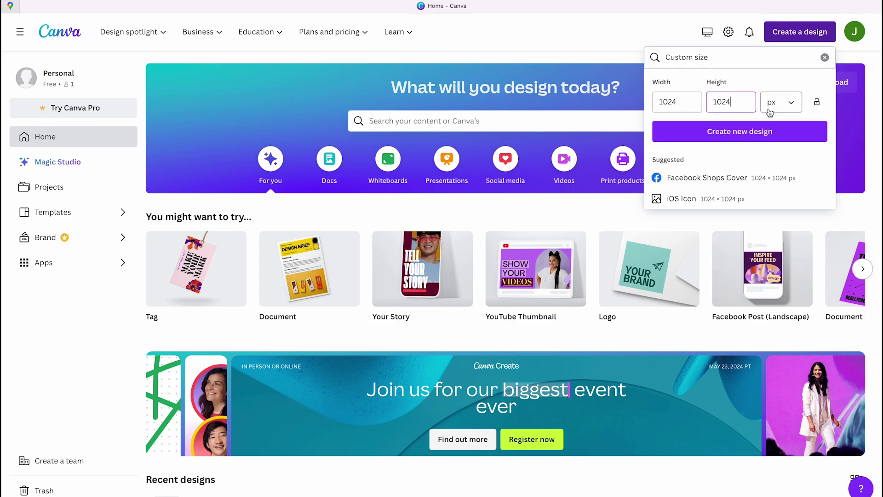
click(746, 133)
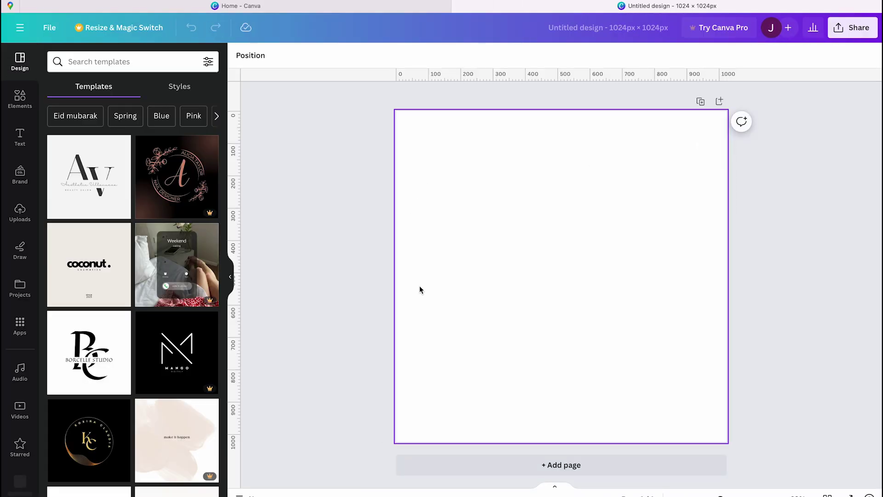
- Close the templates panel and toggle the page rulers off and back on
click(231, 275)
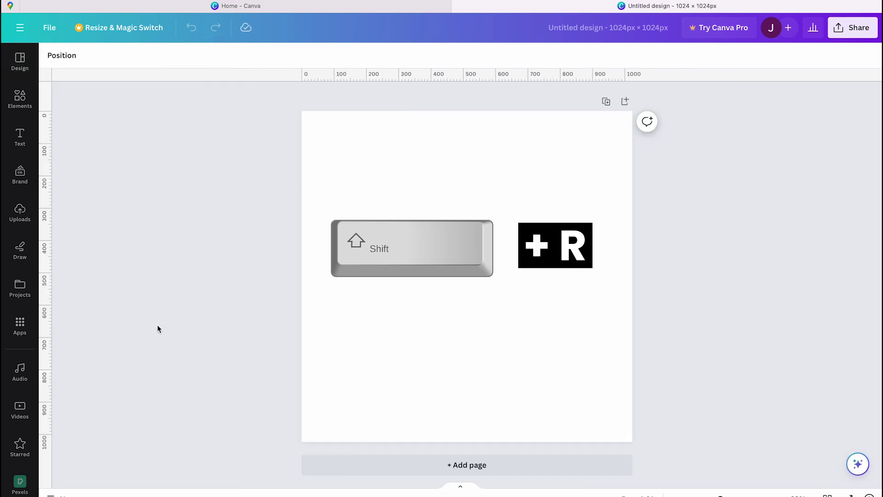
key(shift+r)
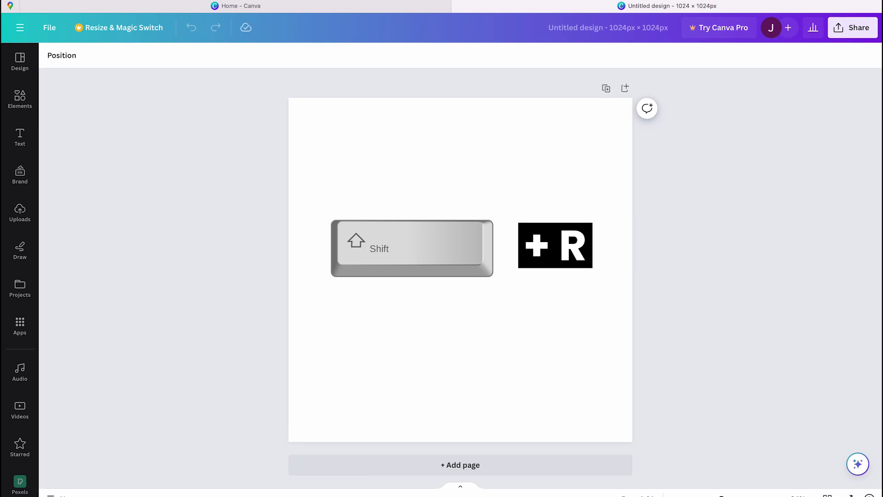
key(shift+r)
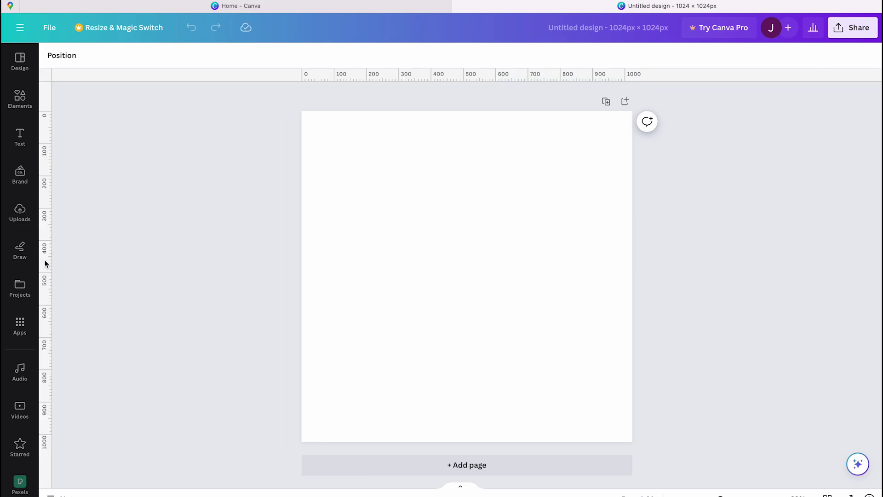
- Drag vertical and horizontal centre guides onto the page, then undo both
mouse_move(48, 264)
mouse_down()
mouse_move(476, 248)
mouse_move(465, 251)
mouse_up()
mouse_move(509, 73)
mouse_down()
mouse_move(501, 290)
mouse_move(512, 276)
mouse_up()
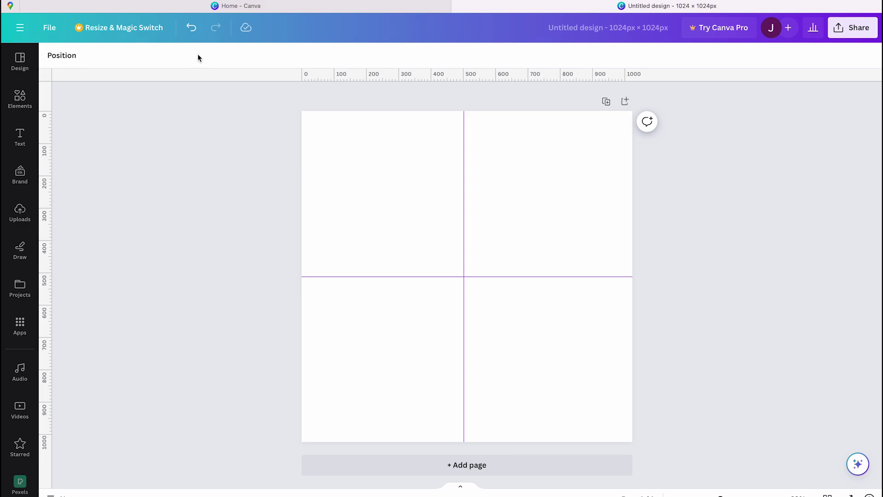
click(192, 29)
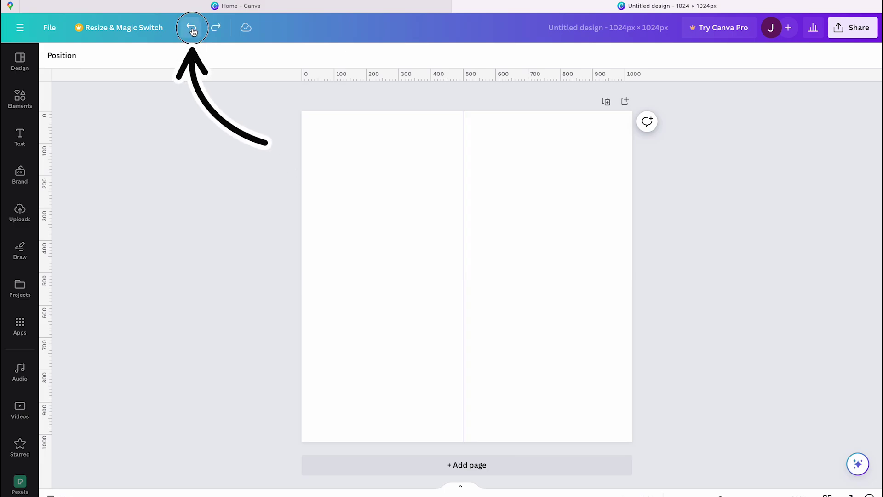
click(192, 29)
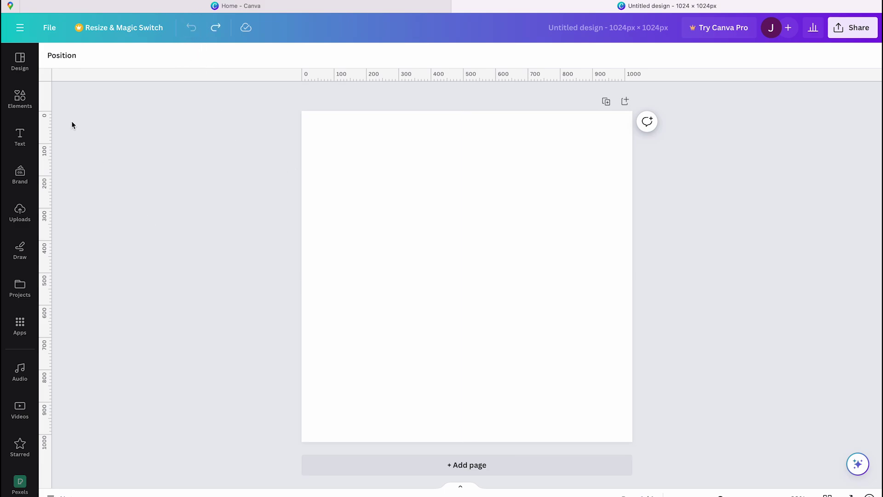
- Search the elements library for 'gift tag' and browse its Graphics results
click(22, 101)
click(123, 62)
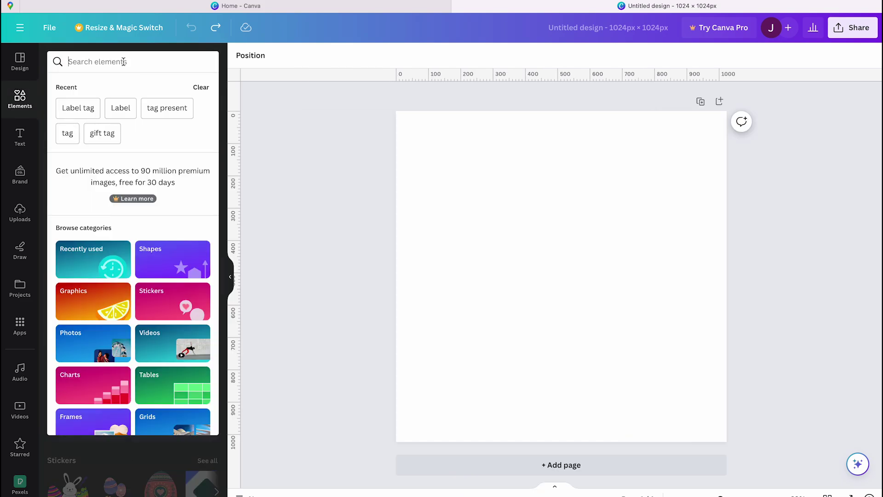
text(gift tag)
key(Return)
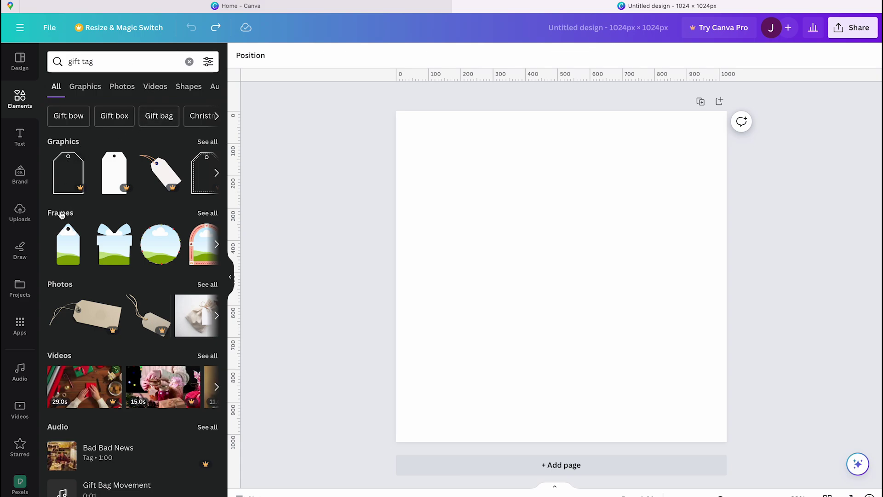
click(206, 143)
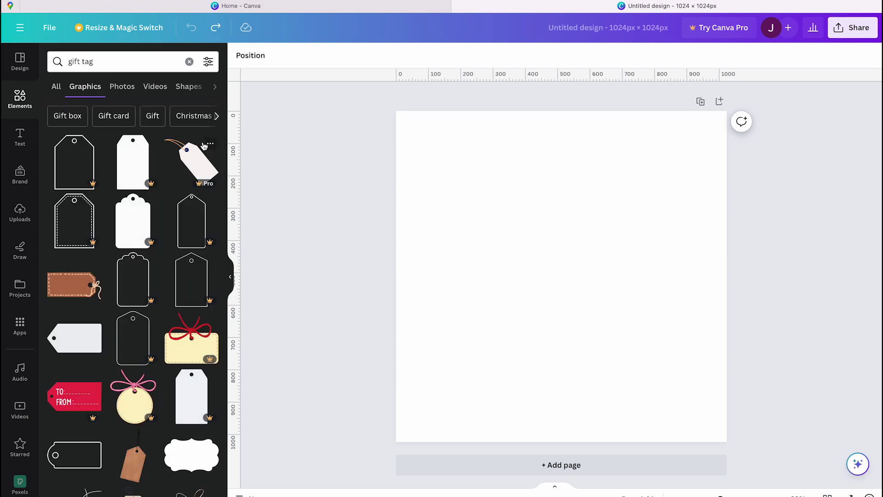
scroll(167, 246, down, 3)
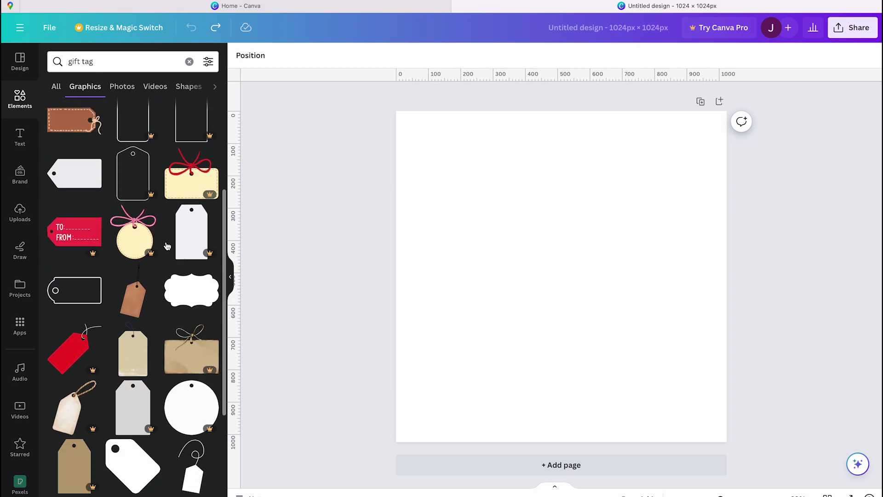
scroll(166, 246, down, 1)
scroll(167, 246, down, 1)
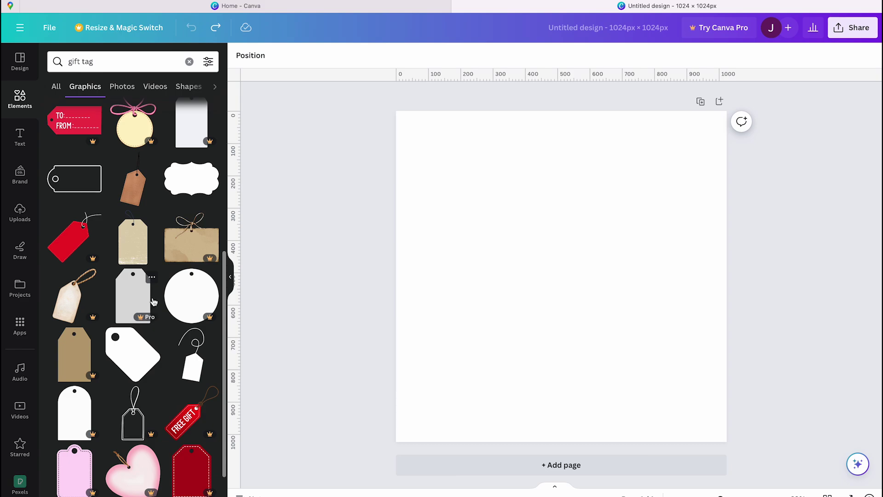
scroll(152, 302, down, 3)
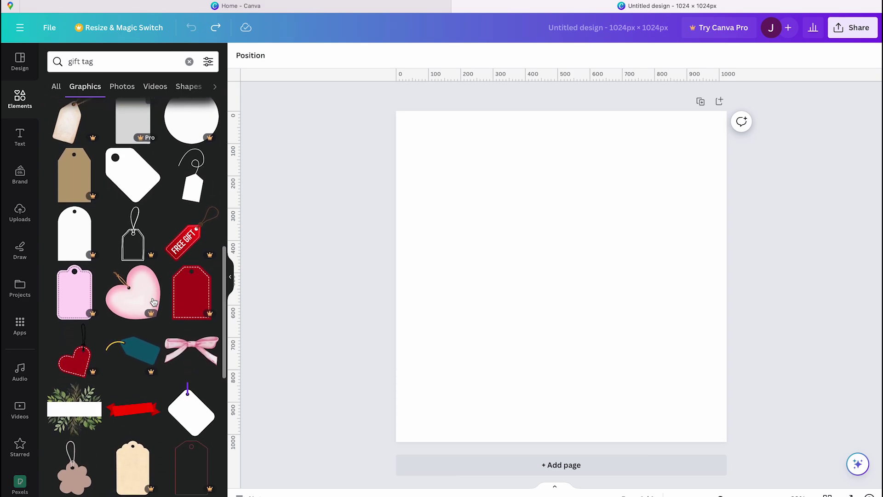
scroll(152, 302, down, 2)
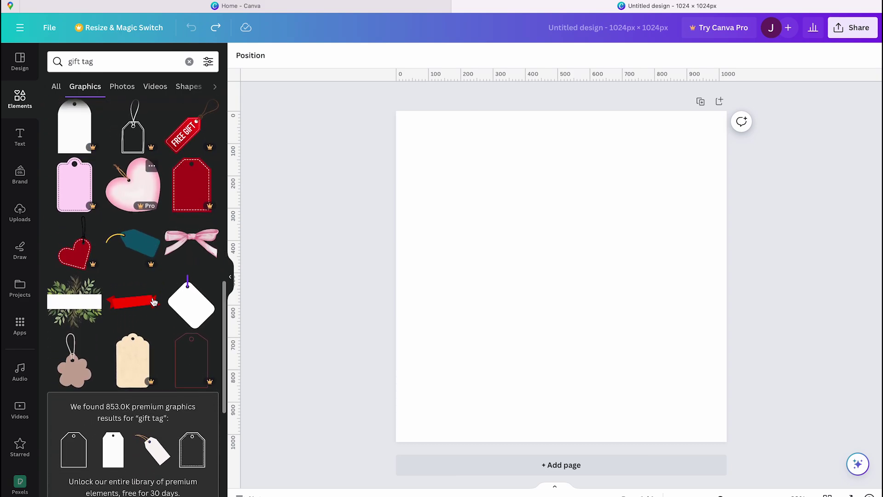
scroll(153, 302, up, 3)
scroll(153, 302, up, 2)
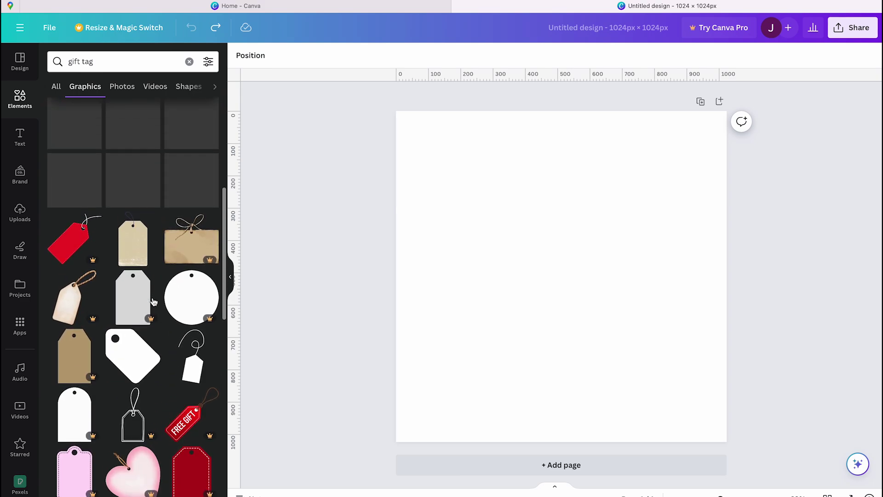
scroll(154, 301, up, 3)
scroll(153, 302, up, 2)
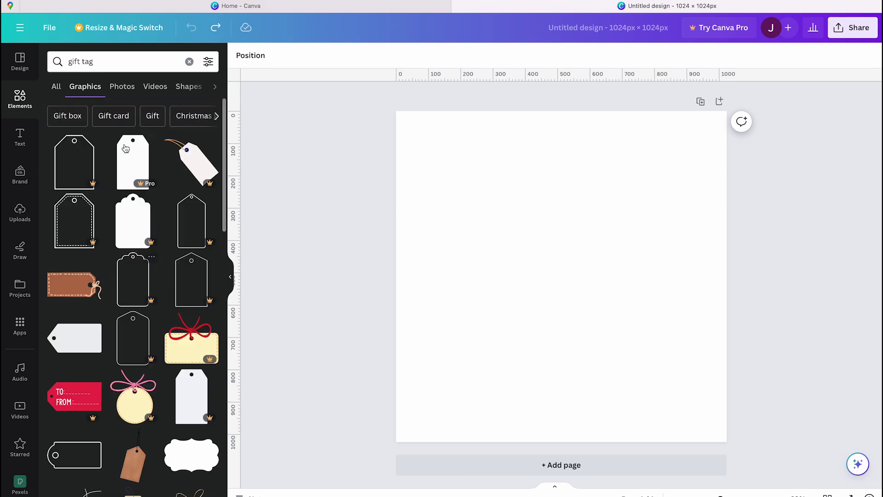
- Clear the search and add the pentagon arrow shape from all Shapes
click(189, 61)
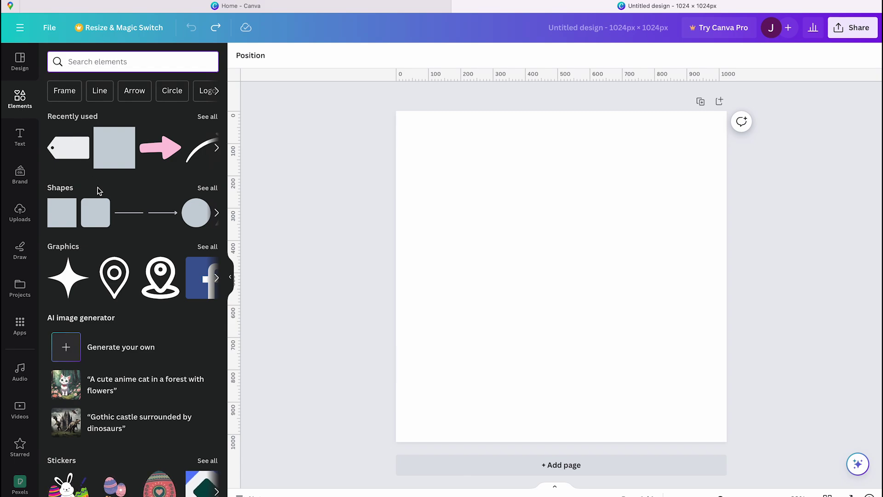
click(202, 190)
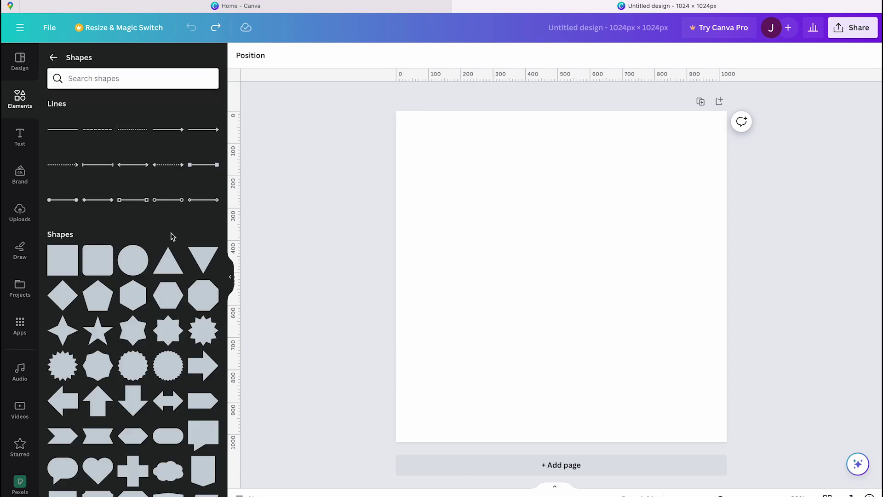
scroll(172, 237, down, 2)
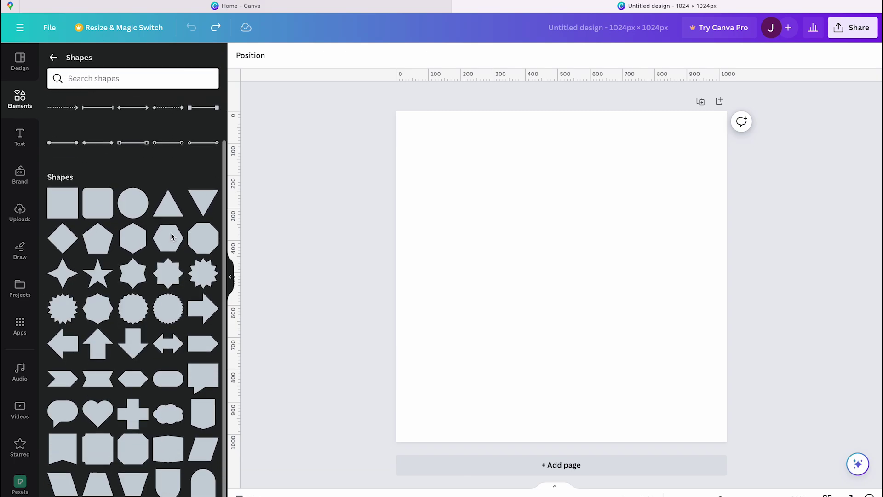
click(204, 352)
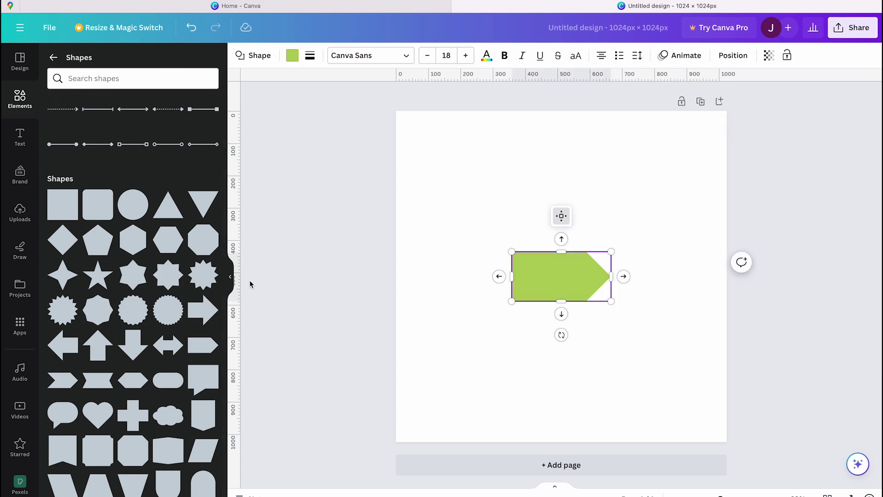
- Enlarge the green arrow, centre it, and rotate it -90° to point up
click(232, 279)
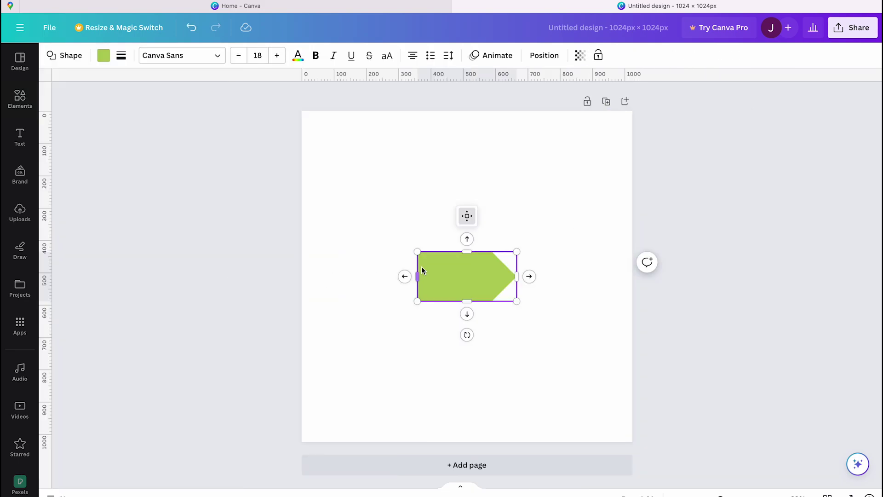
drag(417, 252, 301, 194)
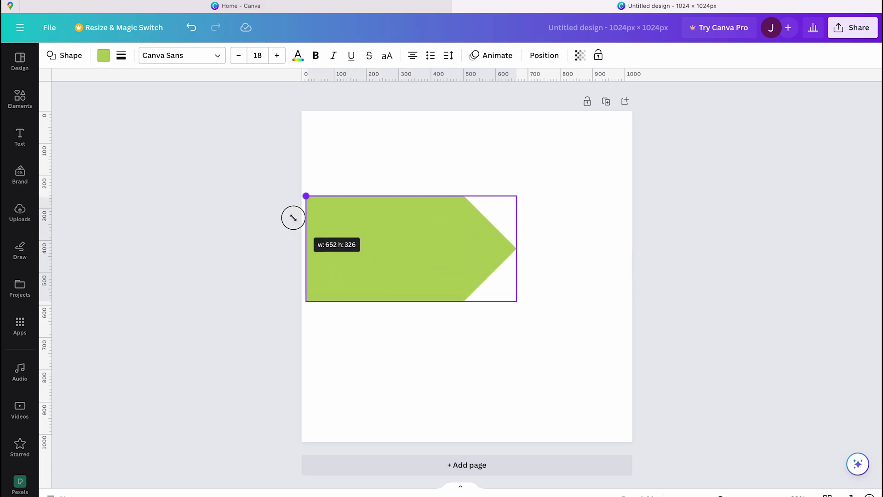
drag(400, 239, 433, 287)
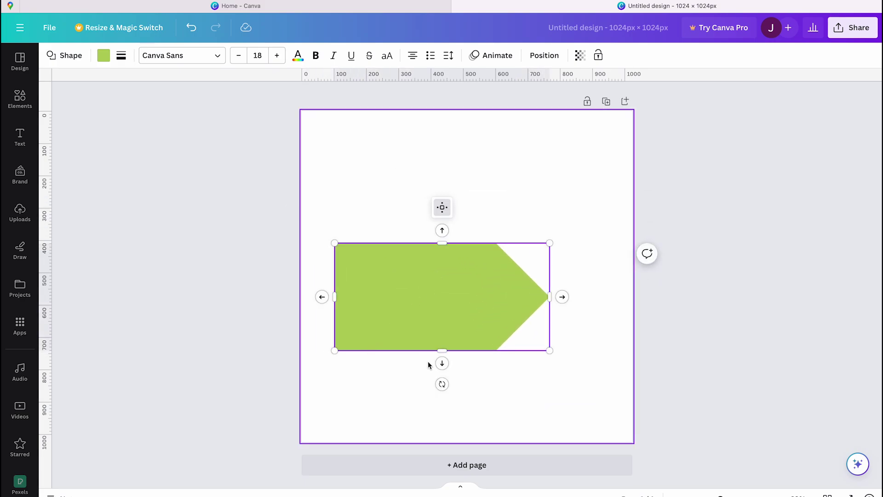
mouse_move(443, 384)
mouse_down()
mouse_move(519, 297)
mouse_move(491, 251)
mouse_move(499, 256)
mouse_up()
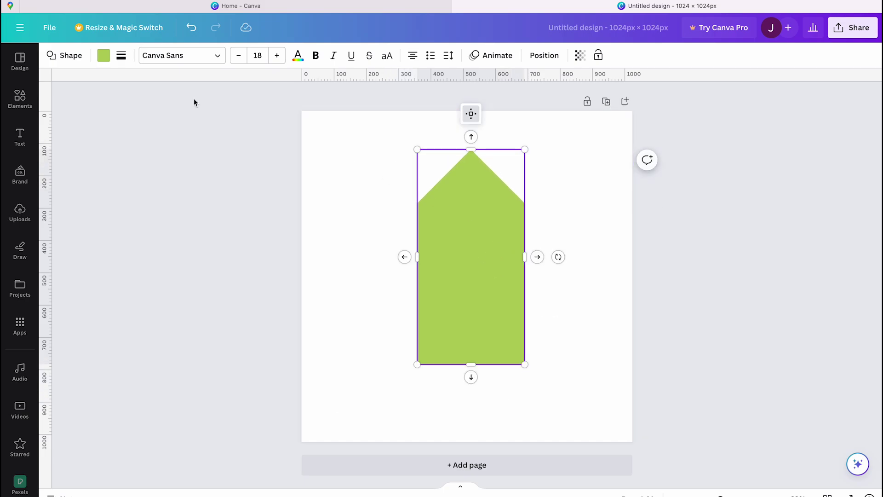
- Give the tag a solid black outline and enlarge it on the page
click(120, 55)
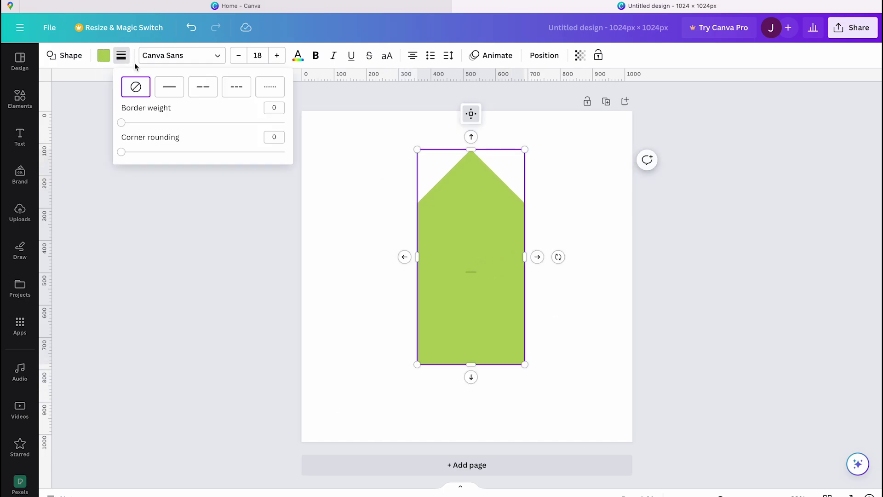
click(170, 93)
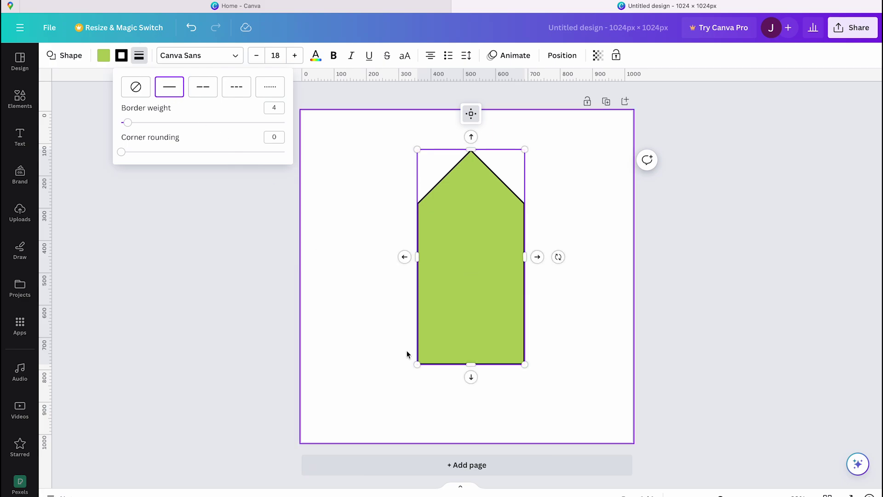
drag(417, 364, 390, 418)
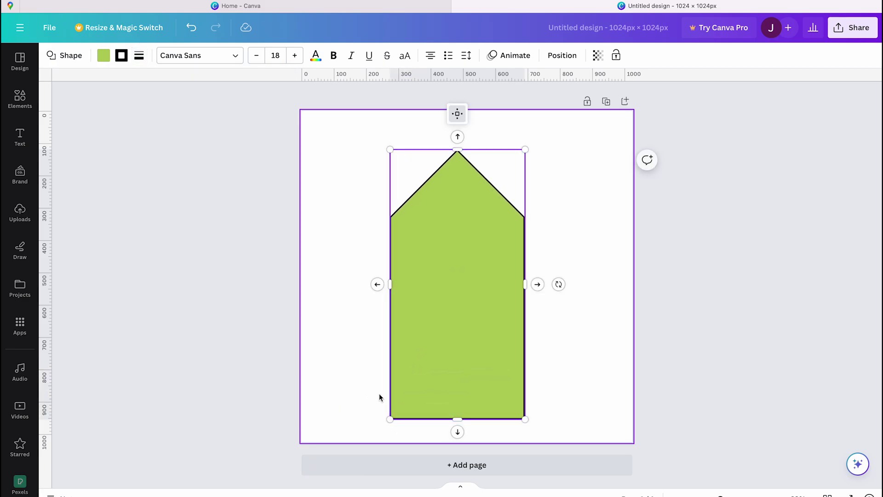
drag(432, 333, 431, 310)
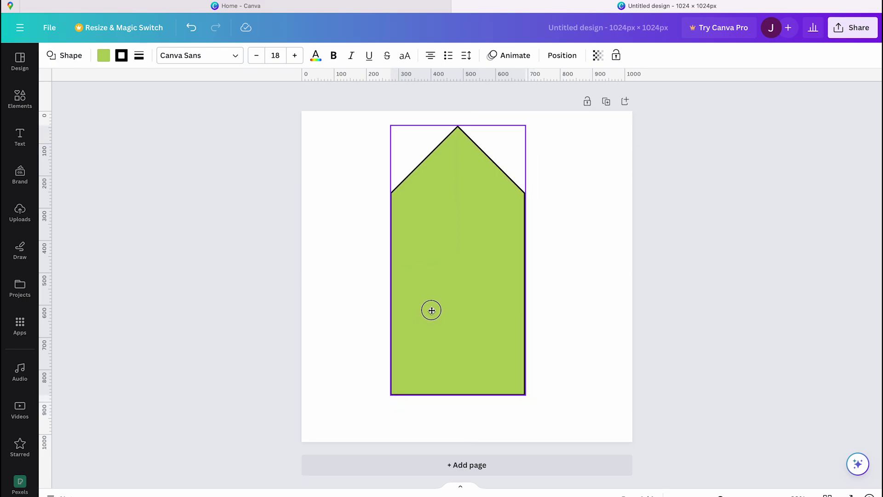
drag(526, 395, 547, 424)
- Make the tag fill transparent, set border weight 2, and add a left-edge guide
click(104, 55)
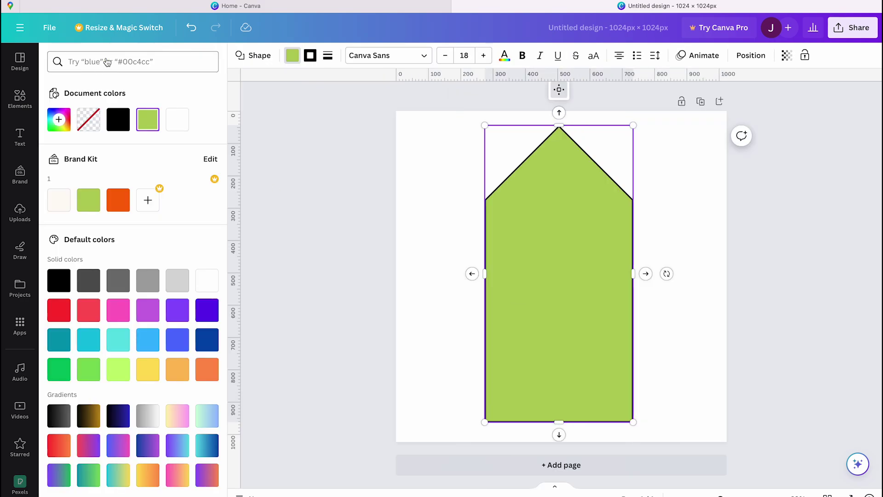
click(90, 123)
click(257, 221)
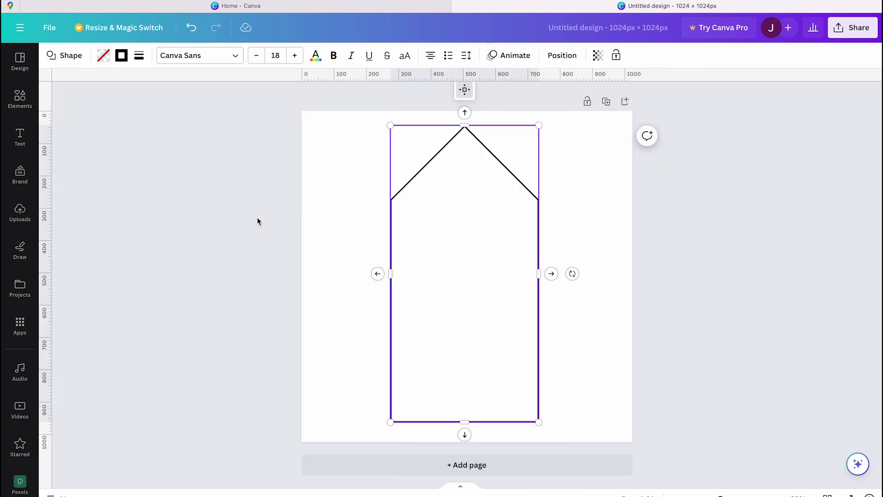
click(139, 56)
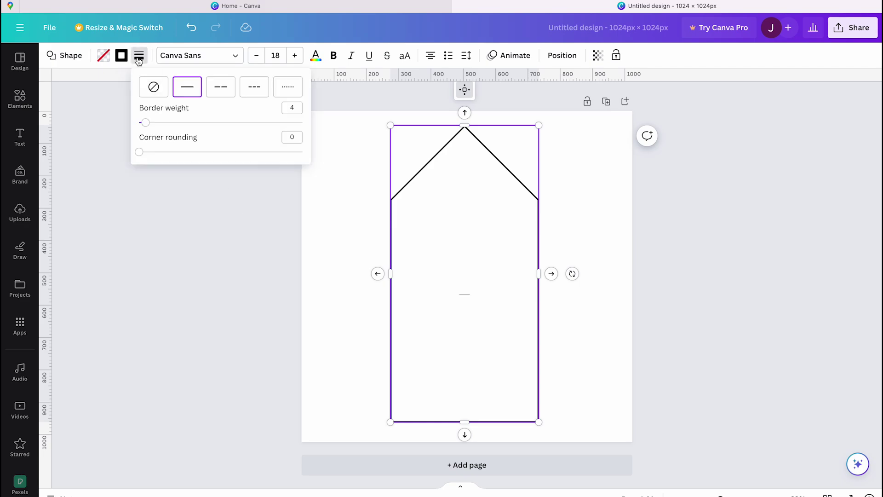
click(145, 127)
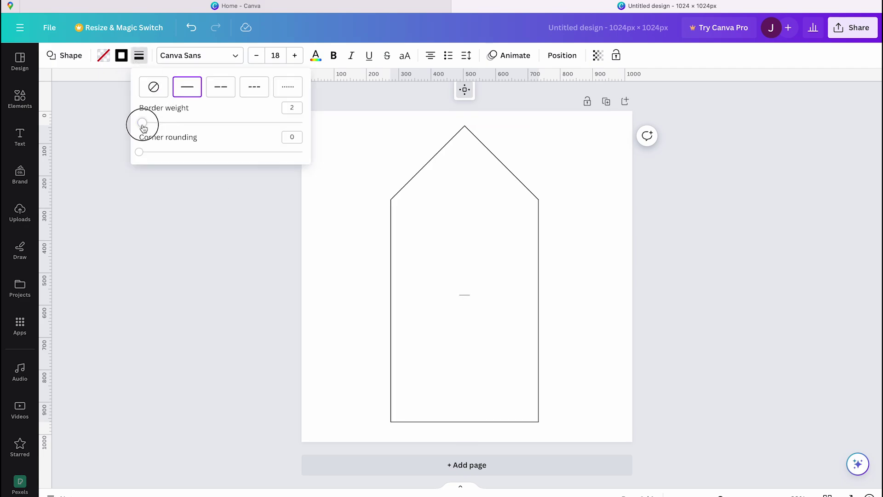
drag(146, 127, 143, 127)
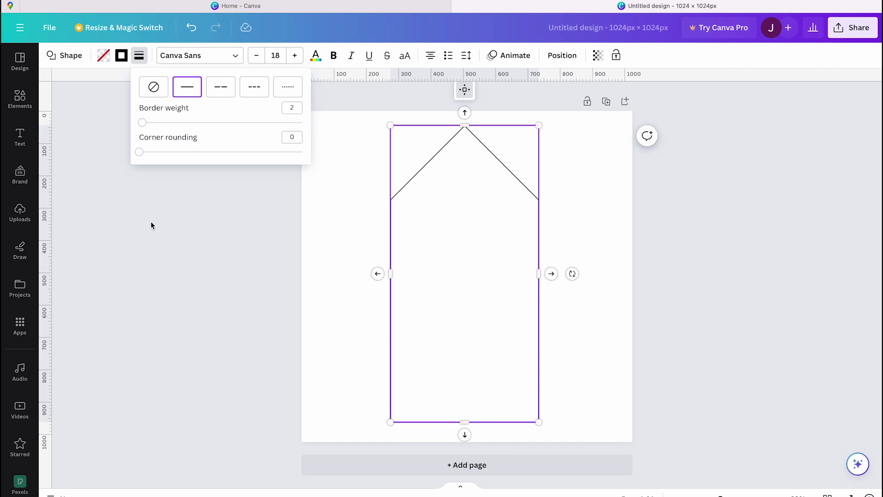
click(150, 224)
click(223, 243)
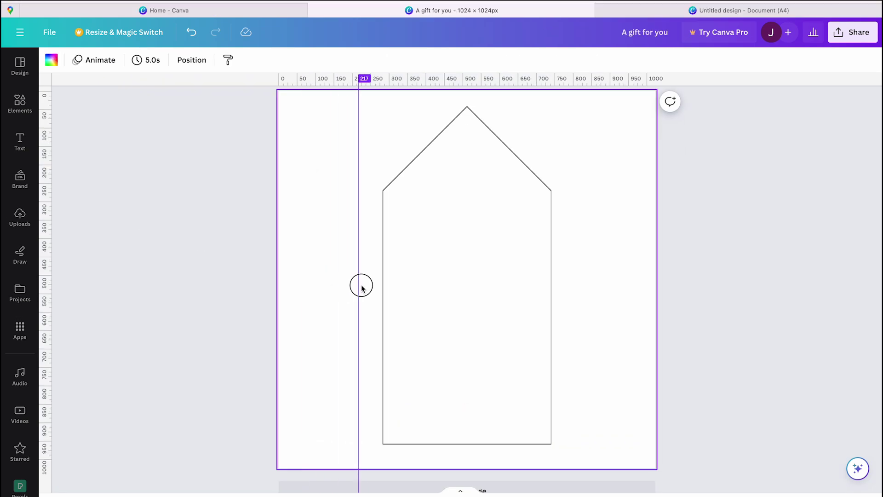
drag(362, 287, 382, 285)
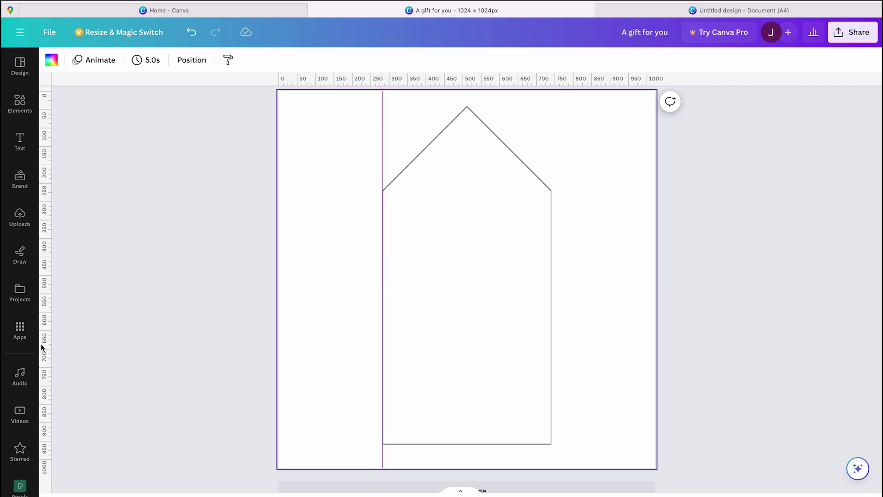
- Add ruler guides at the tag's right edge, bottom edge and top point
drag(49, 341, 550, 332)
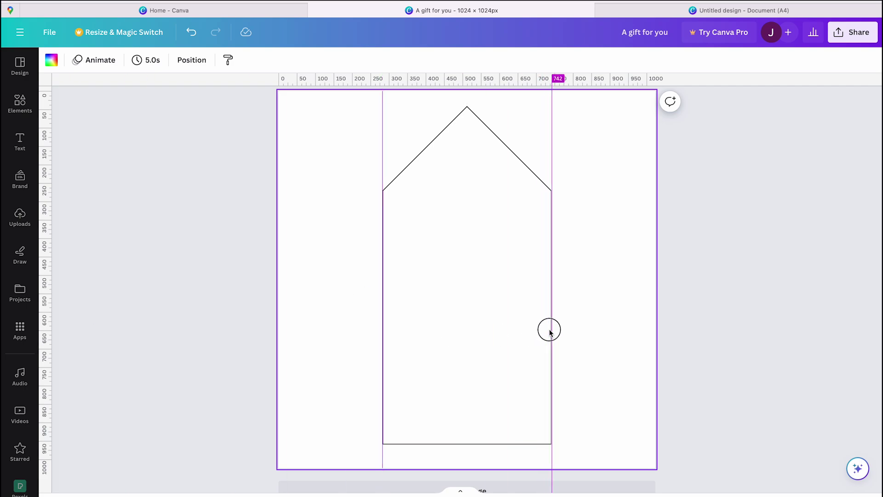
drag(476, 78, 484, 436)
drag(484, 74, 483, 103)
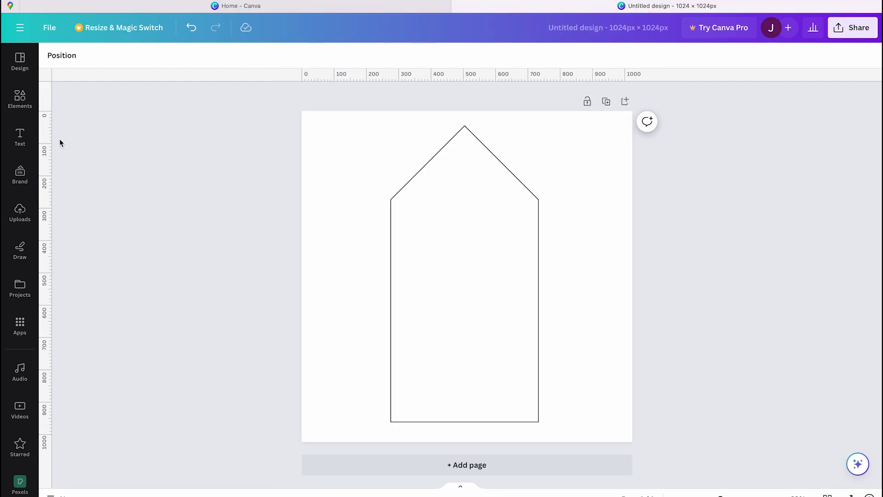
- Add a heading 'A GIFT FOR YOU' split over two uppercase lines
click(20, 136)
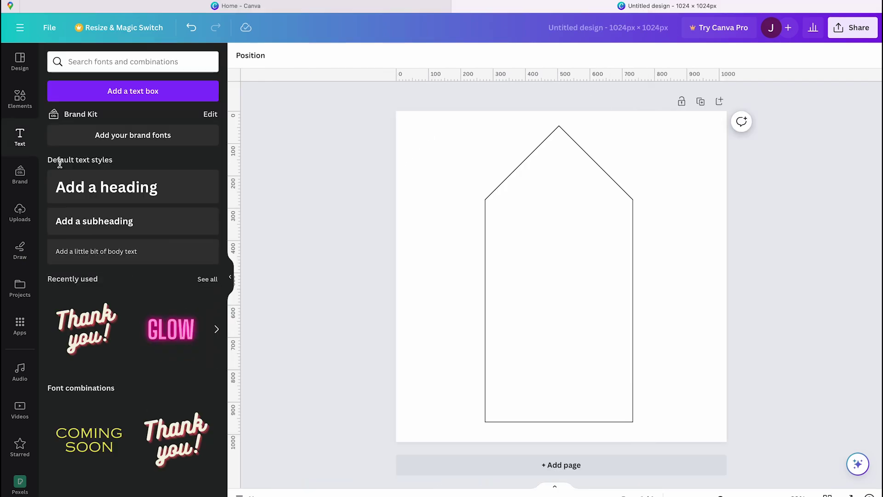
click(124, 193)
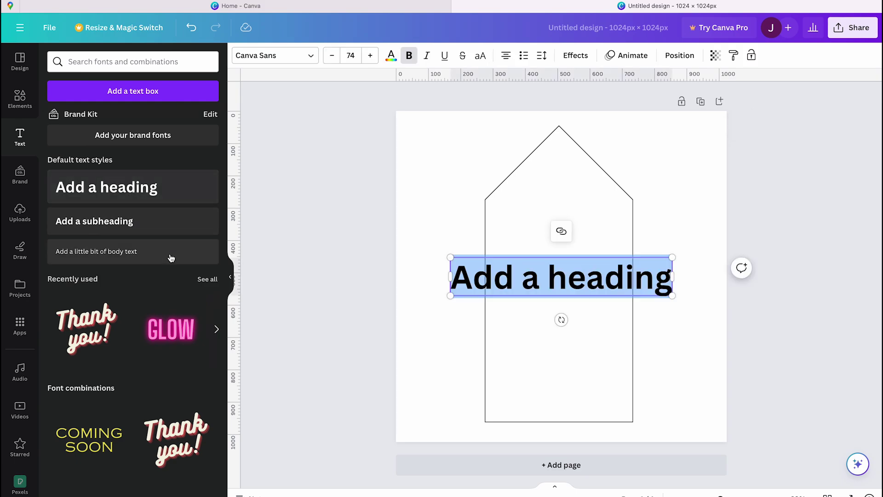
click(230, 281)
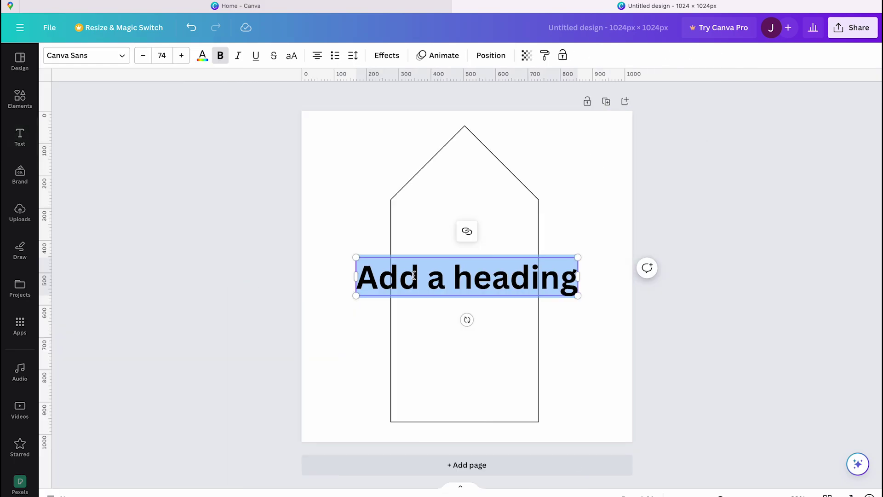
text(A)
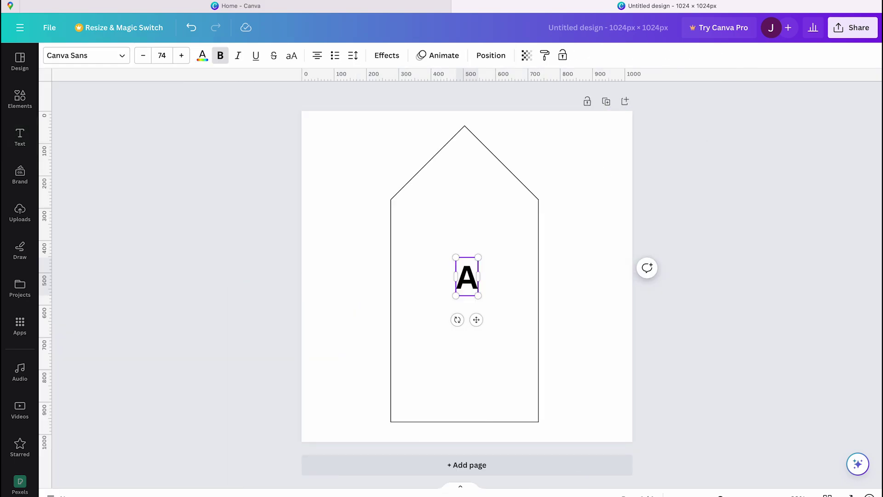
text( gift for you)
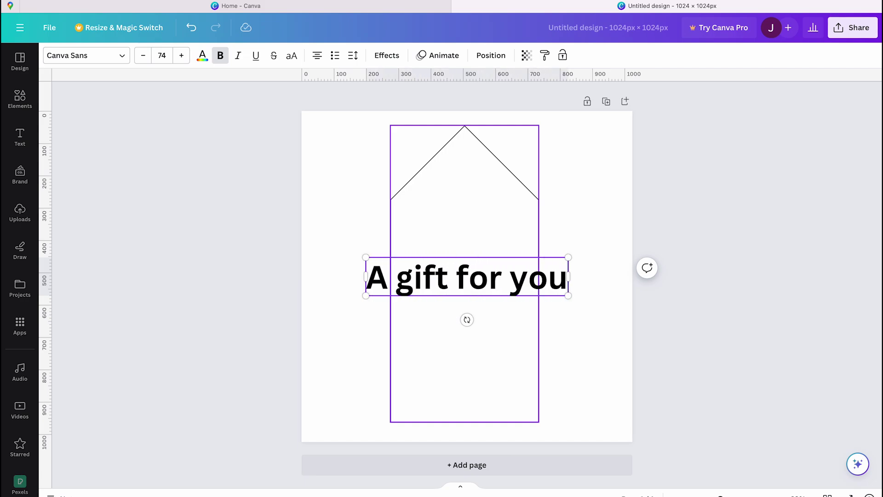
key(Return)
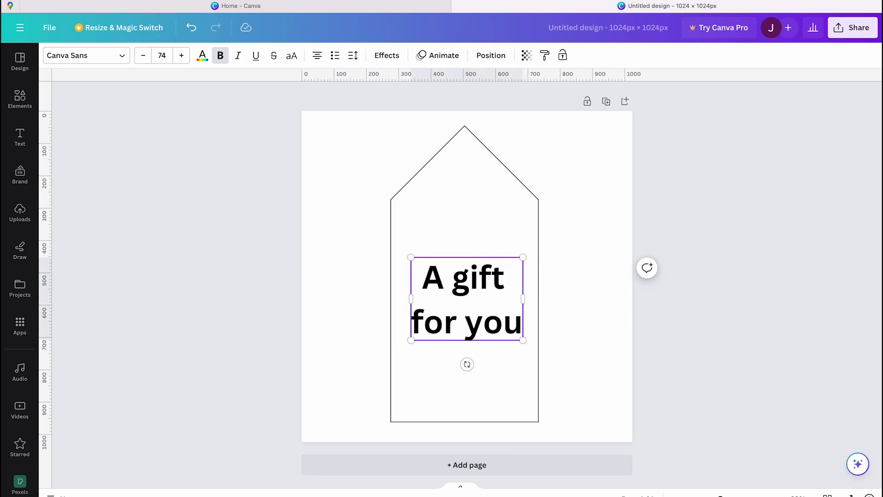
key(ctrl+a)
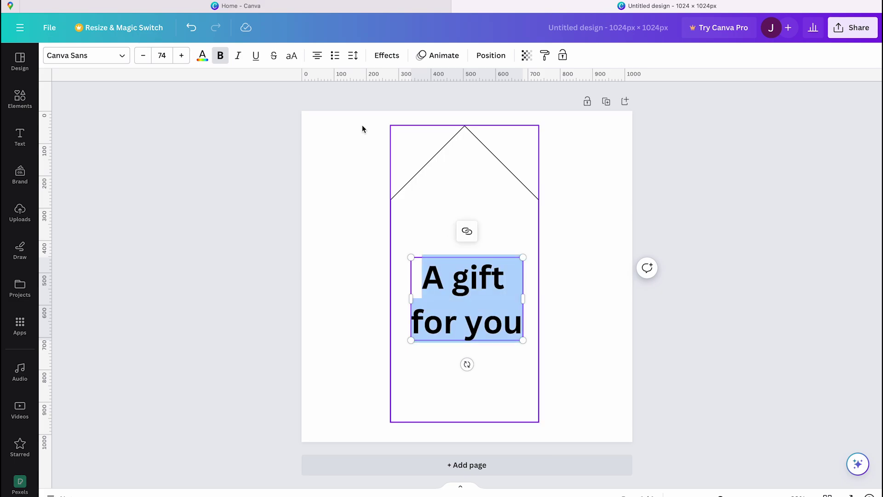
click(292, 57)
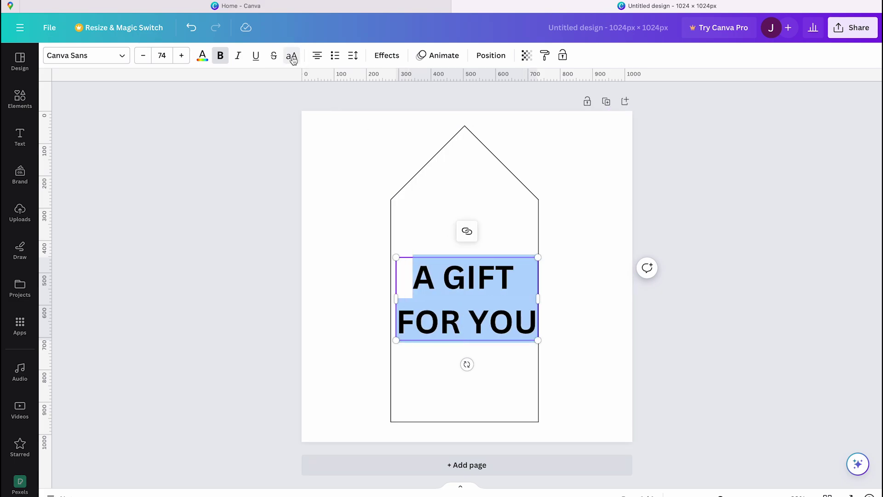
- Set the heading's line spacing to 0.91 and letter spacing to 3
click(353, 57)
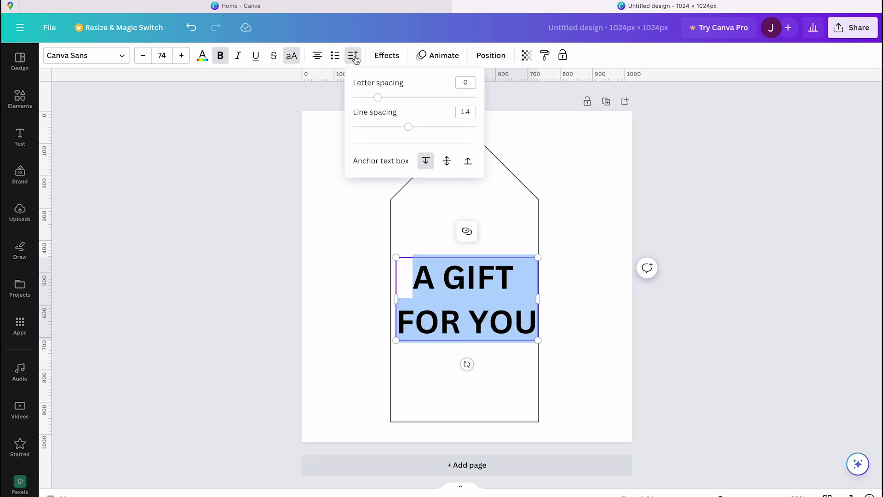
drag(408, 127, 378, 131)
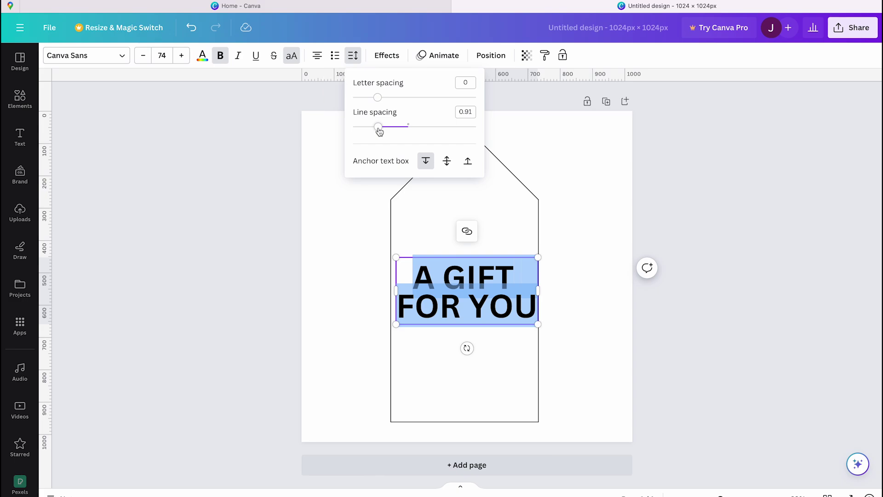
drag(385, 102, 379, 101)
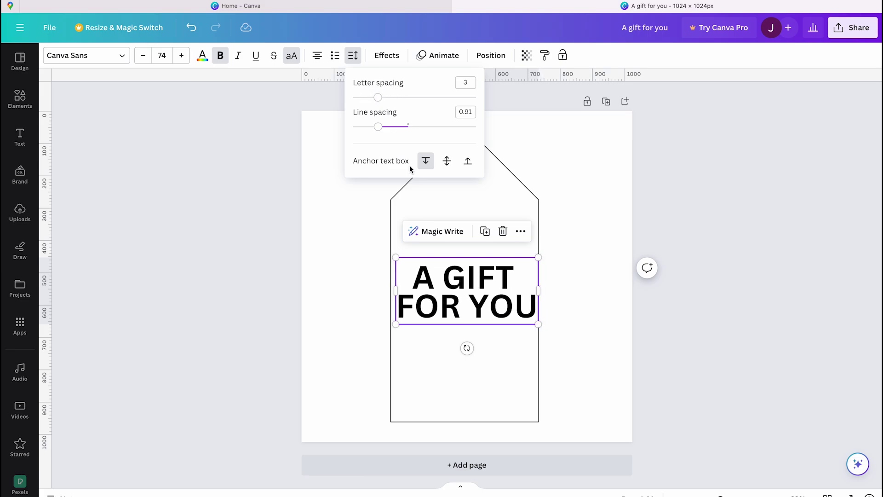
- Lock the tag outline and move the heading up below the pointed top
click(502, 360)
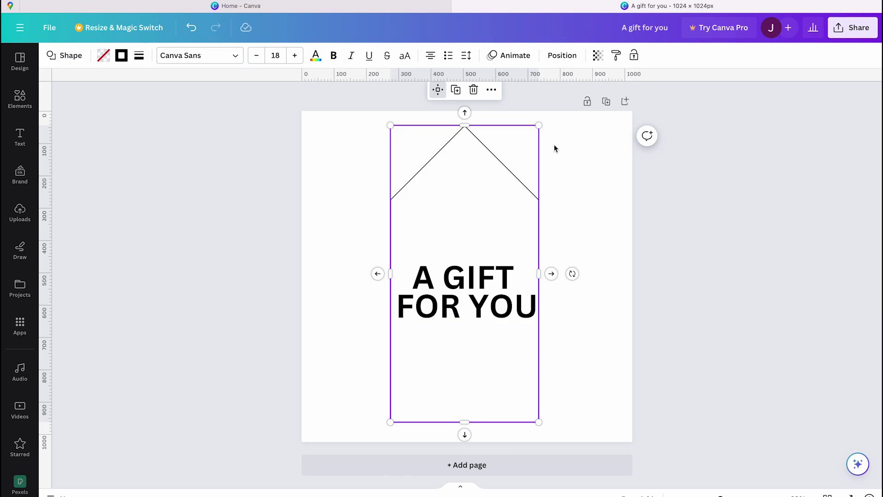
click(633, 56)
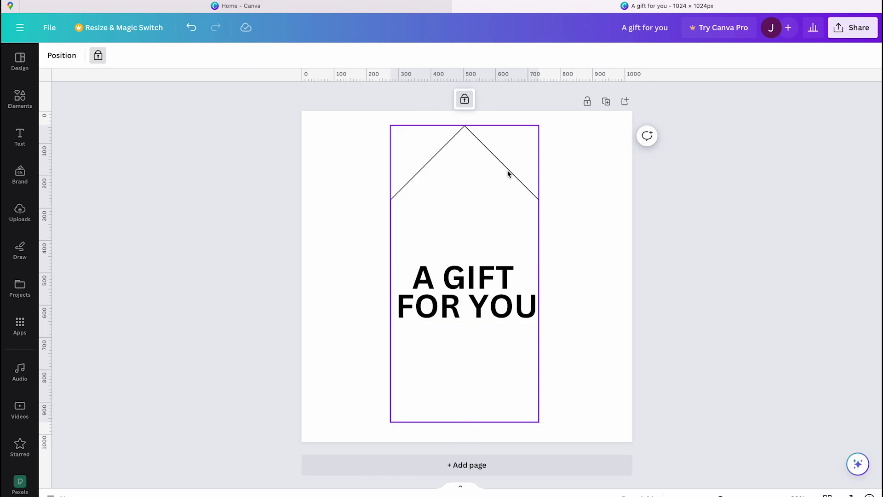
drag(506, 178, 563, 158)
click(495, 313)
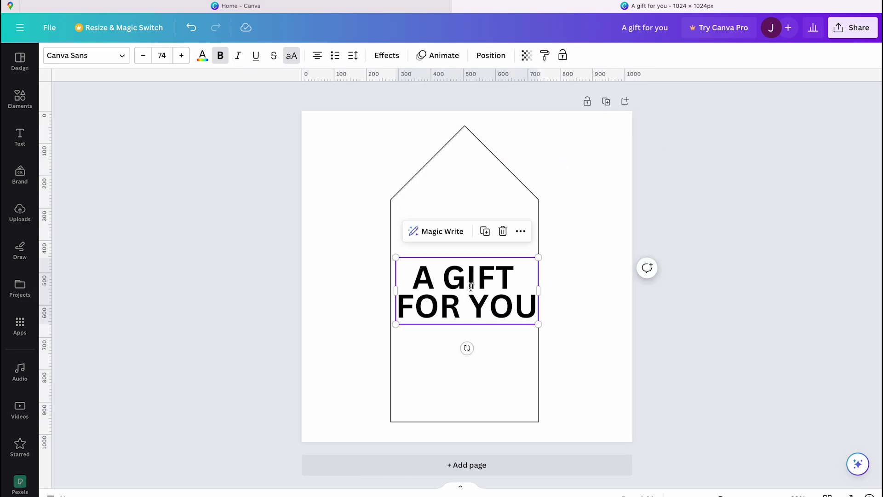
click(497, 333)
mouse_move(496, 316)
mouse_down()
mouse_move(495, 257)
mouse_move(494, 269)
mouse_up()
- Set the heading in Jua at size 82.4, aligned to the tag's edges
click(83, 55)
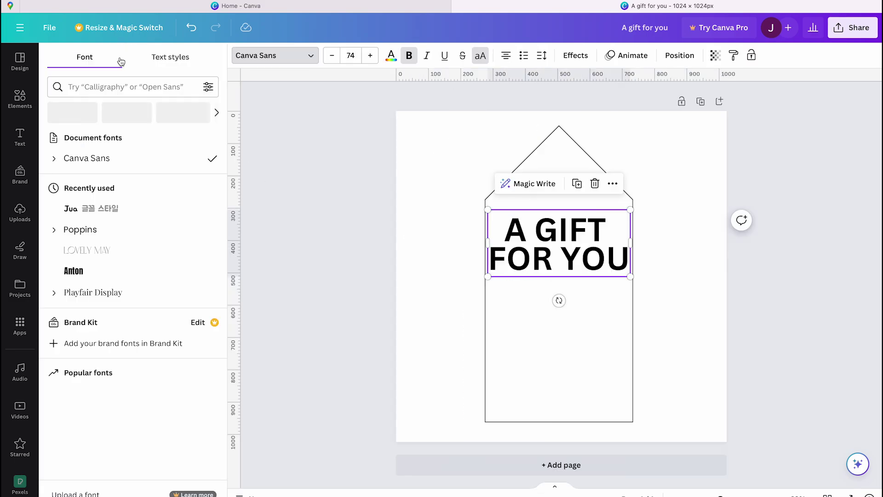
click(138, 213)
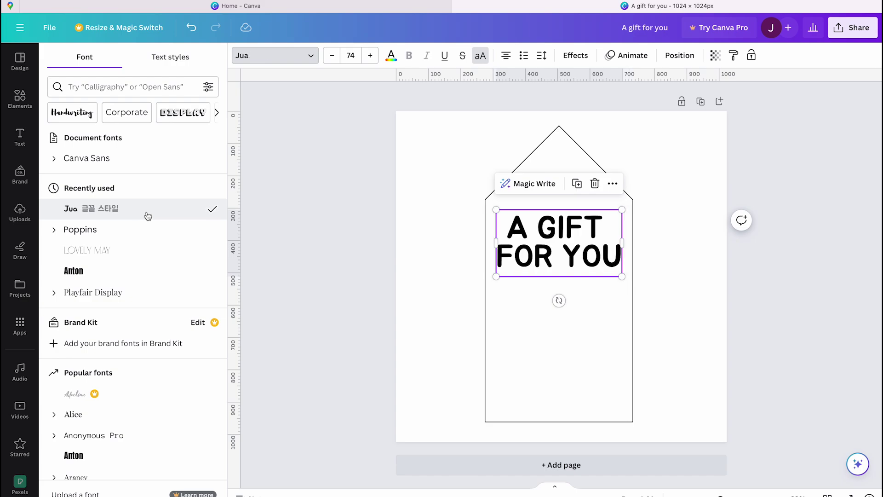
drag(496, 277, 482, 284)
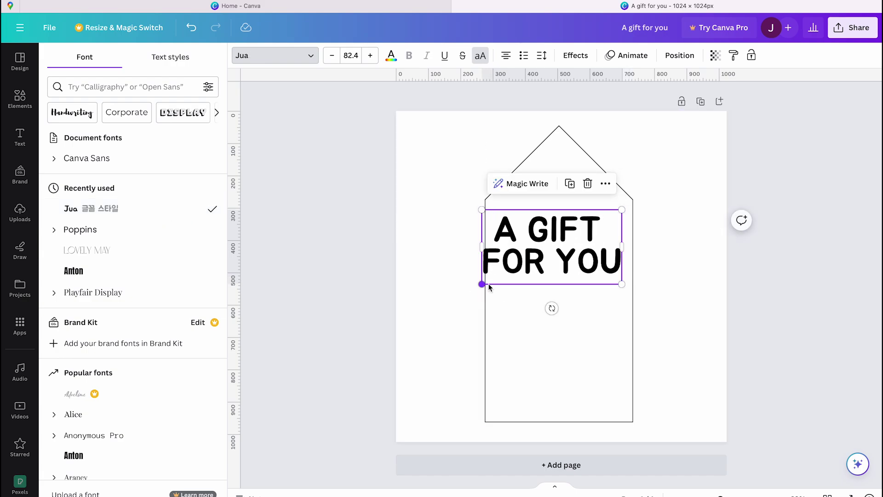
click(562, 295)
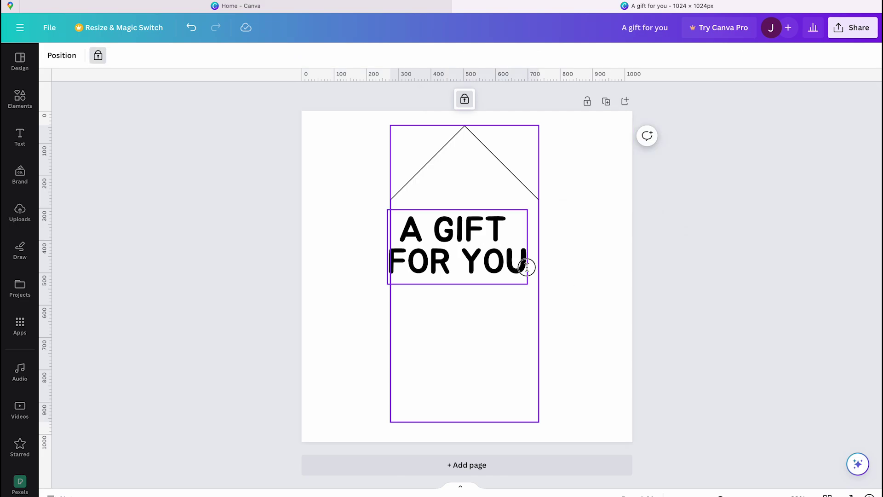
mouse_move(509, 265)
mouse_down()
mouse_move(521, 264)
mouse_move(505, 255)
mouse_up()
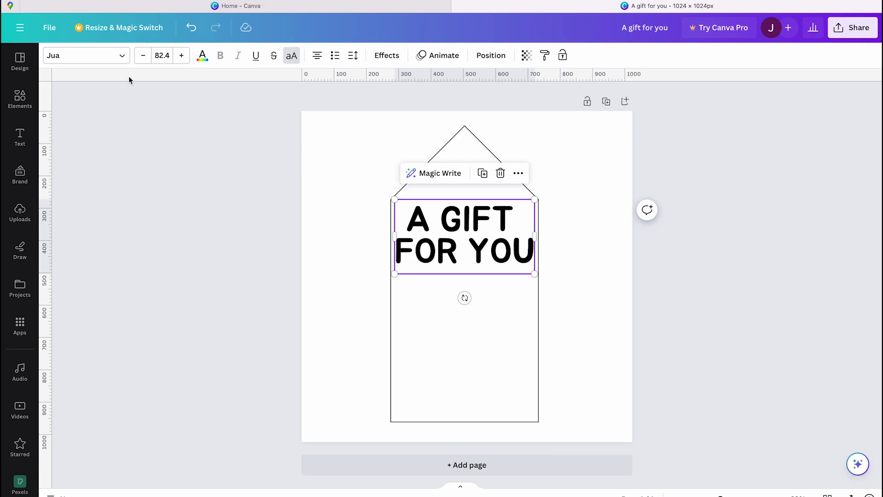
- Add a body text box reading 'TO' in capitals and move it to the tag's lower left
click(23, 142)
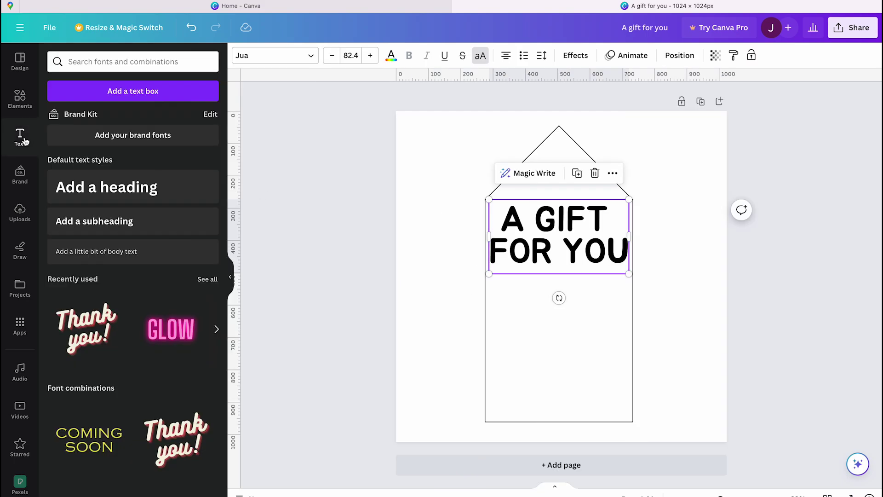
click(91, 253)
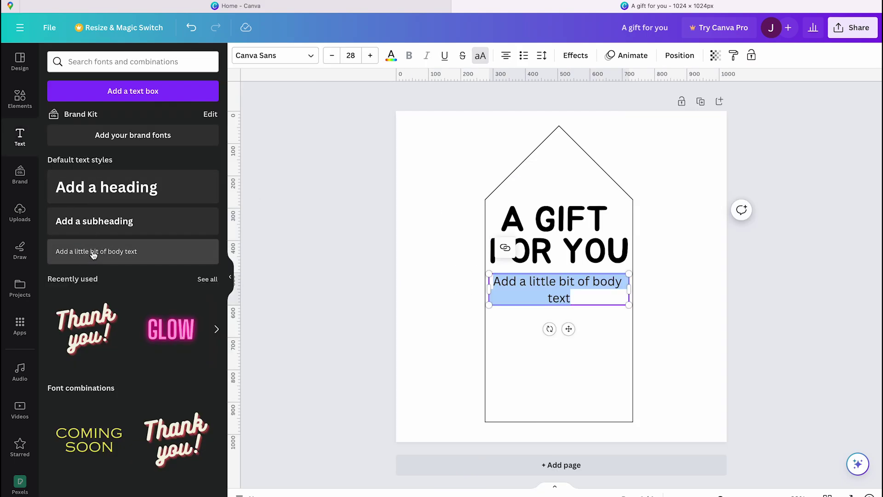
click(230, 277)
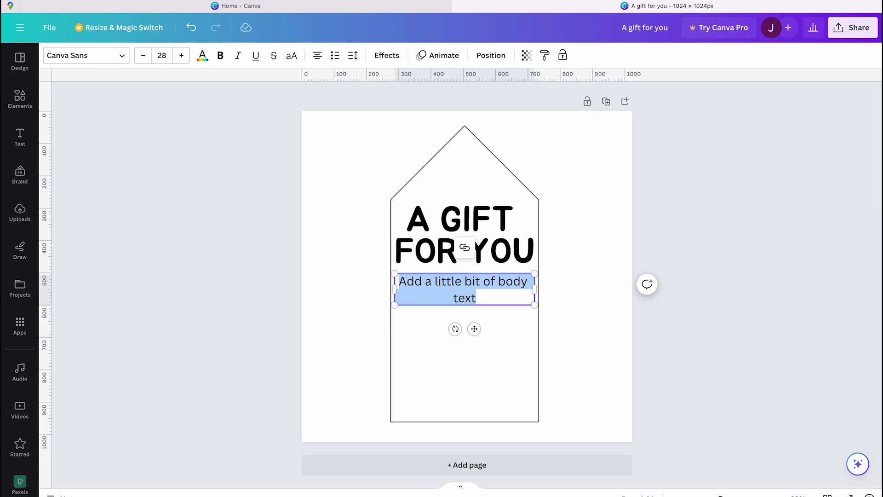
text(to)
double_click(465, 281)
click(291, 56)
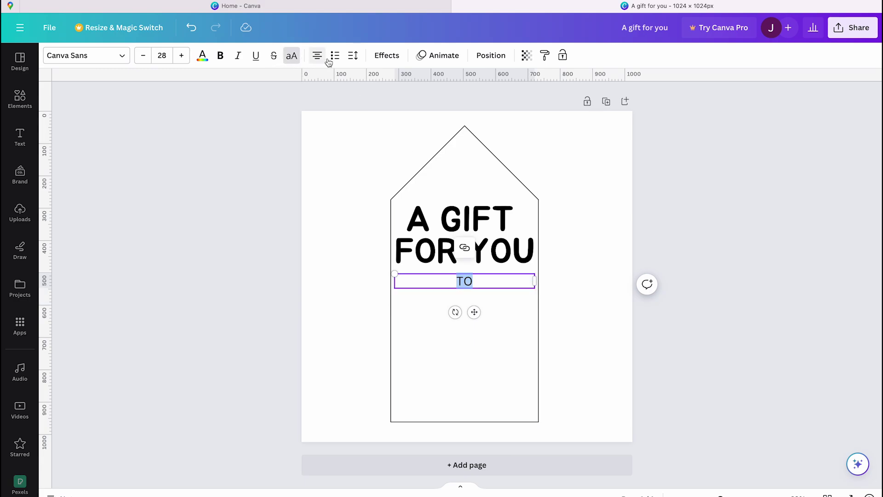
drag(475, 312, 479, 408)
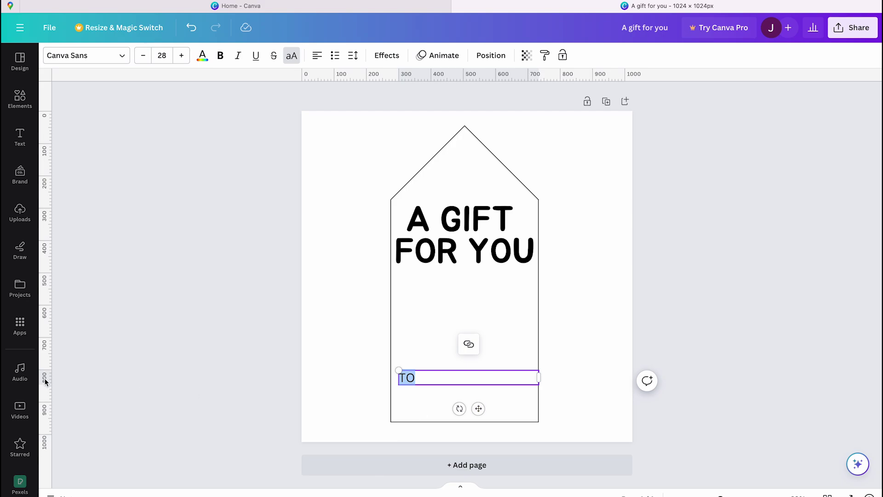
- Pull a vertical guide from the left ruler onto the TO label's left edge
drag(45, 380, 400, 392)
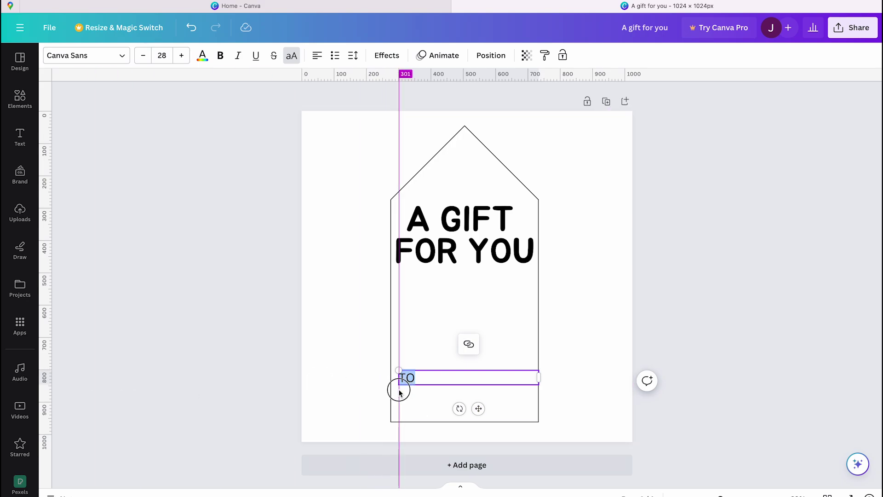
drag(399, 392, 399, 391)
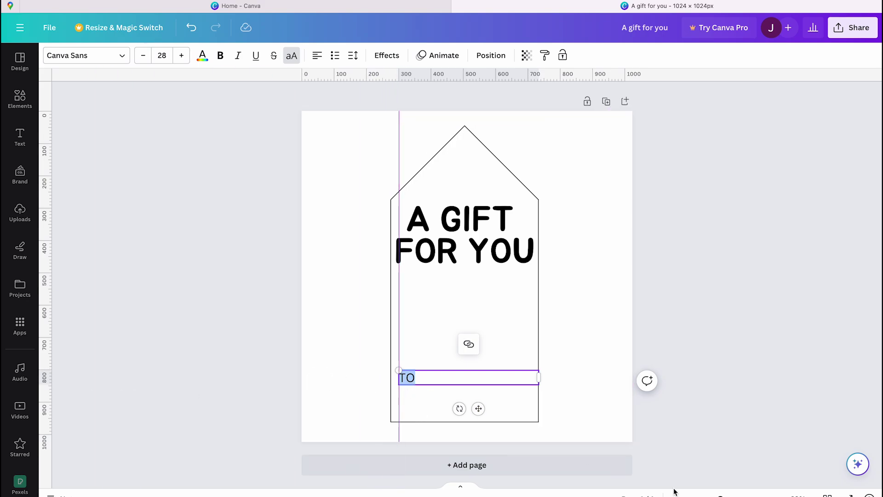
scroll(580, 390, up, 3)
scroll(580, 390, down, 1)
scroll(580, 389, down, 2)
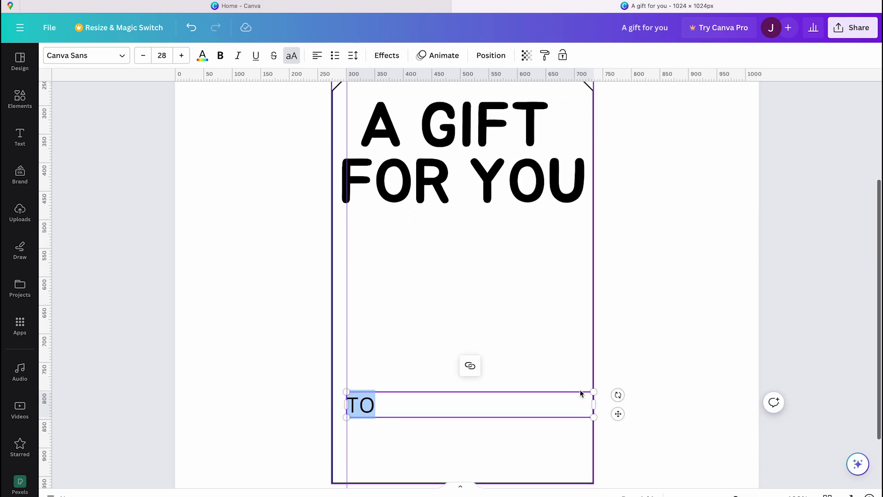
click(561, 353)
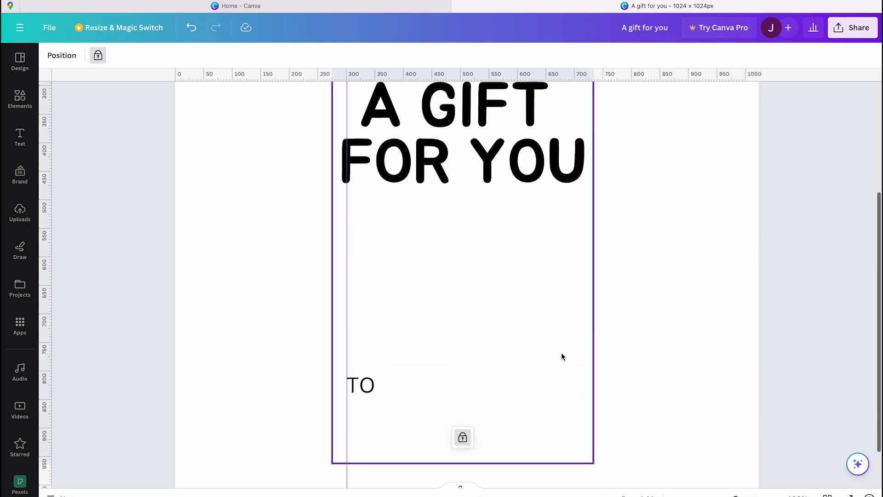
click(538, 377)
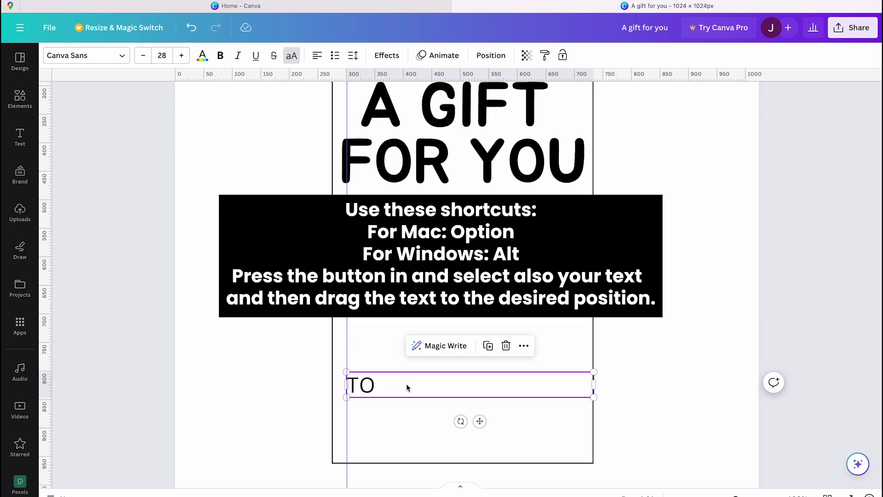
- Alt-drag a copy of TO just below it to become the FROM label
key(alt)
key(alt)
drag(480, 421, 480, 457)
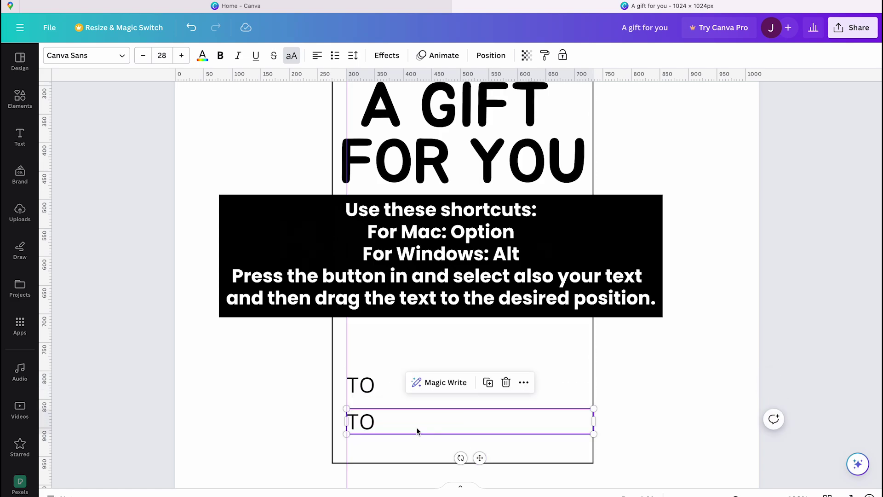
double_click(385, 421)
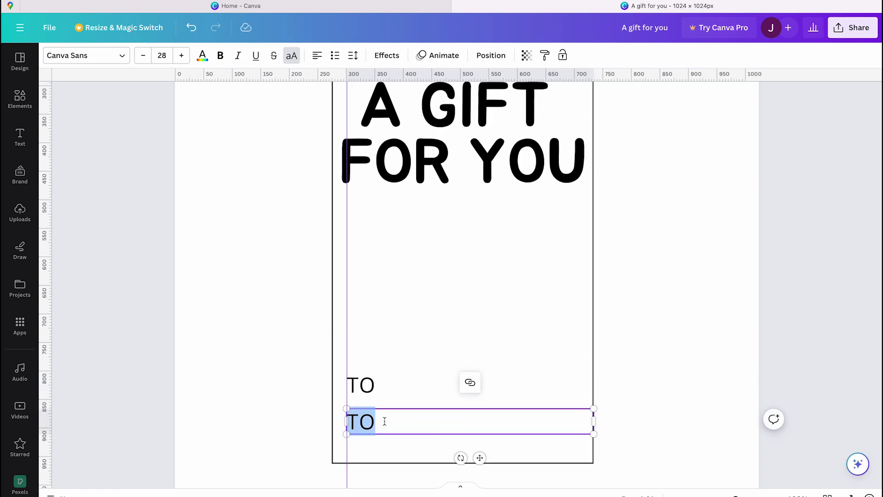
text(FROM:)
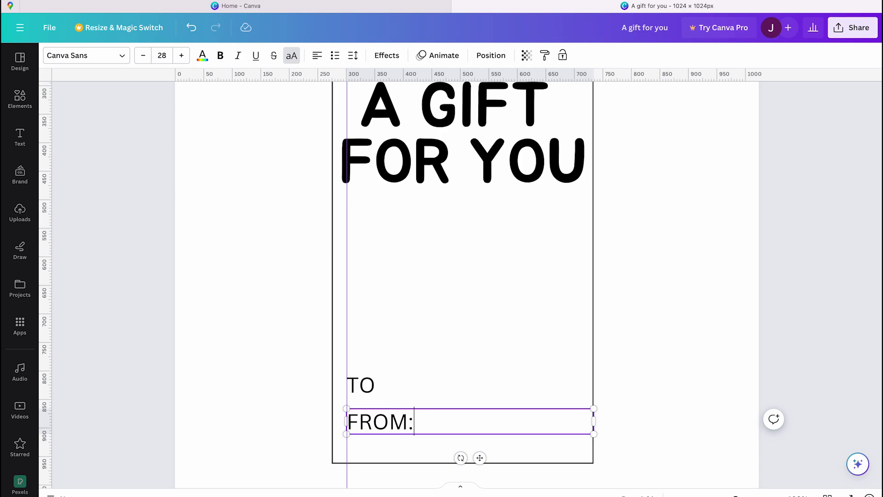
- Add colons to make 'TO:' and 'FROM:', and make both labels bold
click(376, 385)
text(:)
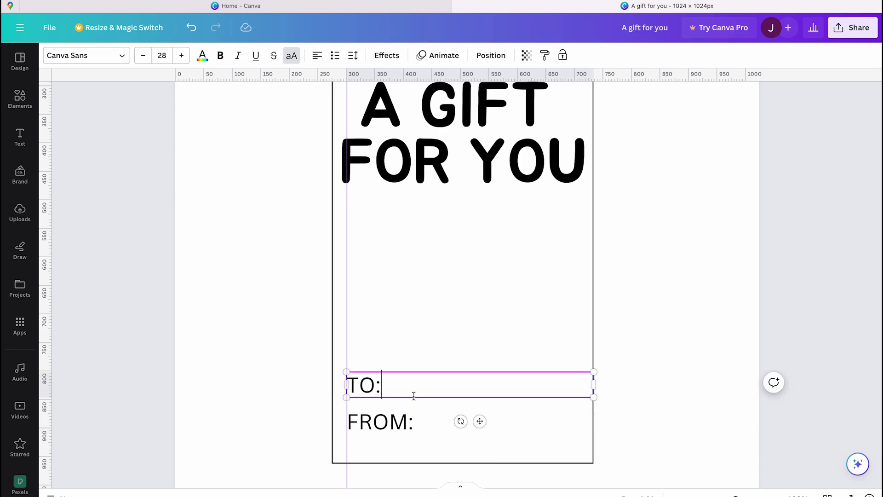
key(ctrl+a)
key(ctrl+b)
triple_click(378, 419)
key(ctrl+b)
scroll(378, 420, down, 2)
scroll(378, 418, down, 2)
- Add a dotted line from Elements and place it level beside the TO: label
click(713, 329)
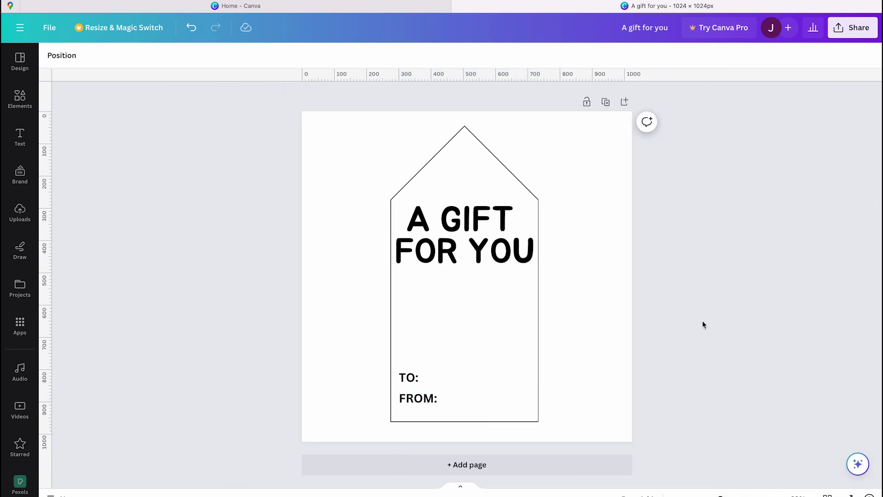
click(21, 100)
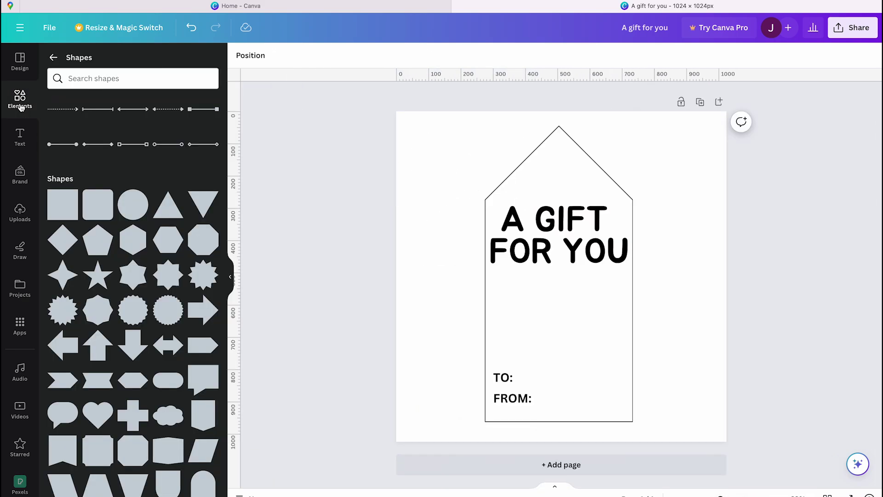
scroll(103, 149, up, 2)
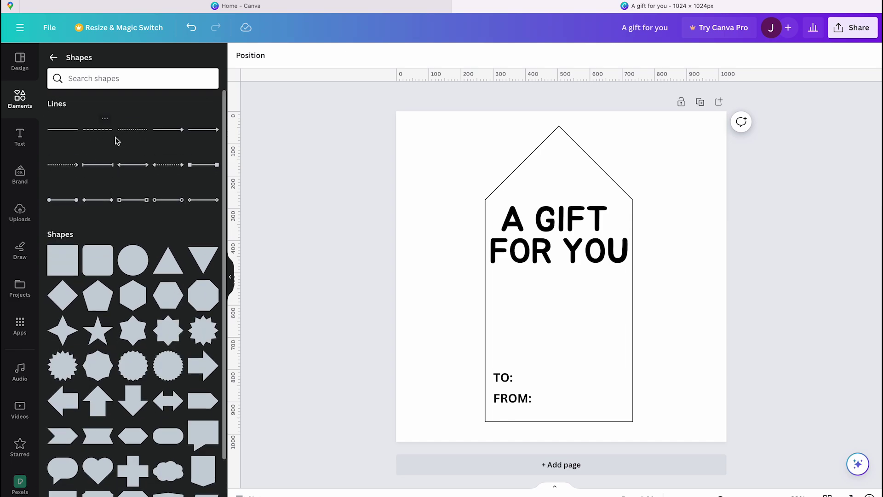
click(131, 134)
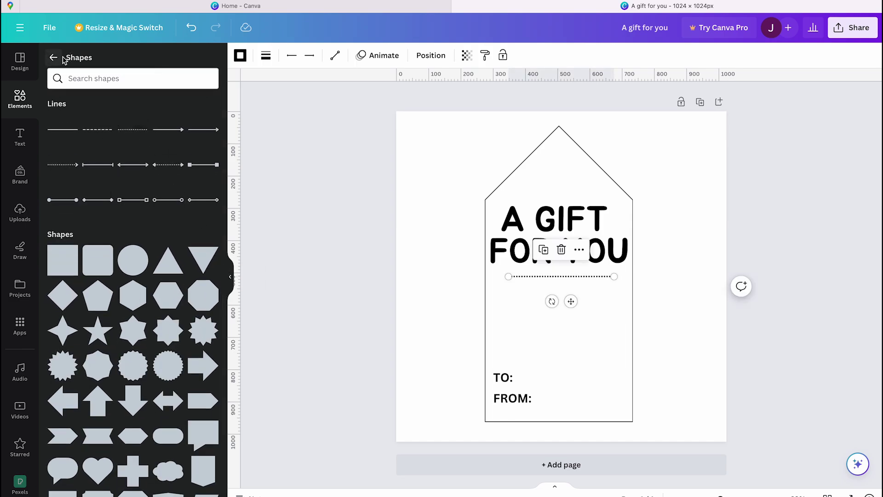
click(230, 277)
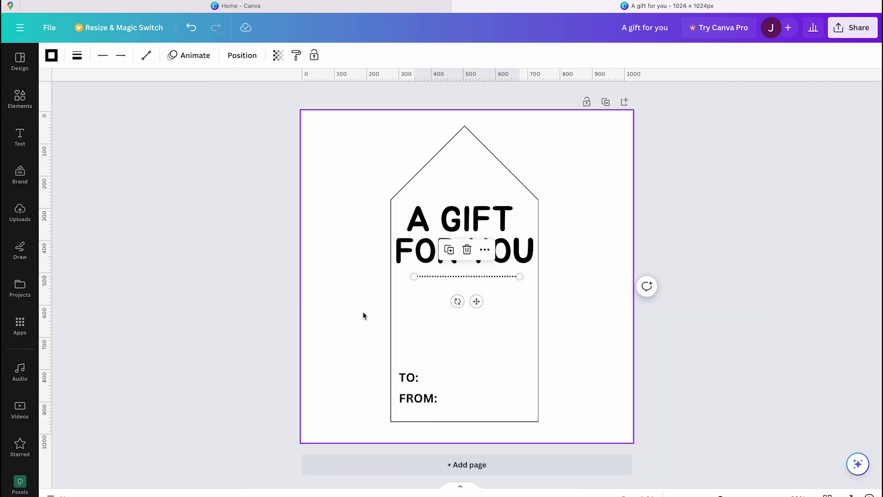
drag(478, 301, 488, 410)
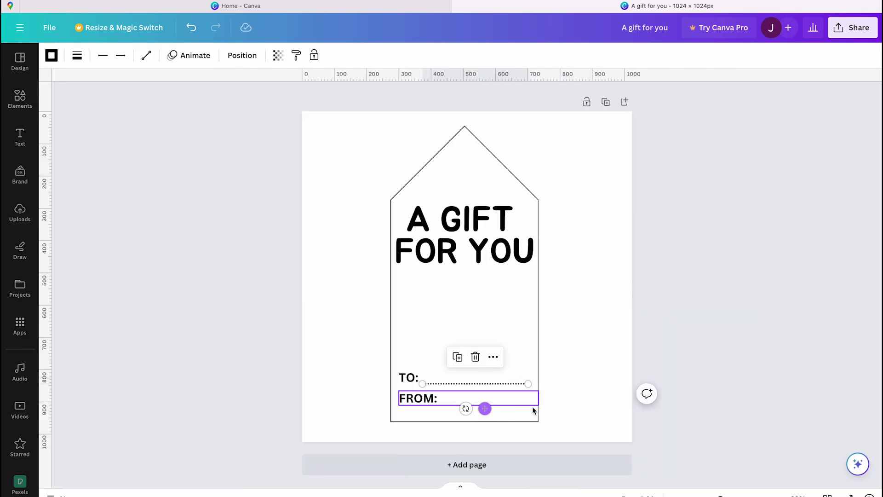
drag(759, 491, 780, 492)
scroll(556, 398, down, 5)
drag(507, 349, 506, 339)
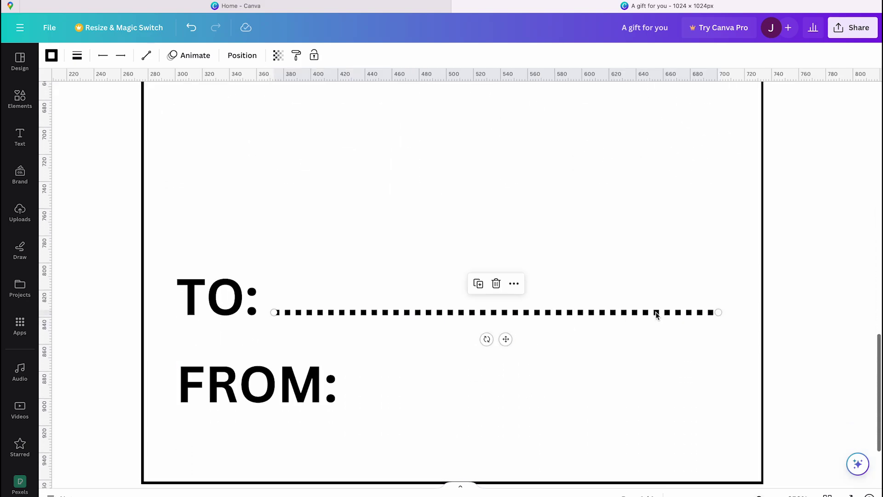
click(19, 100)
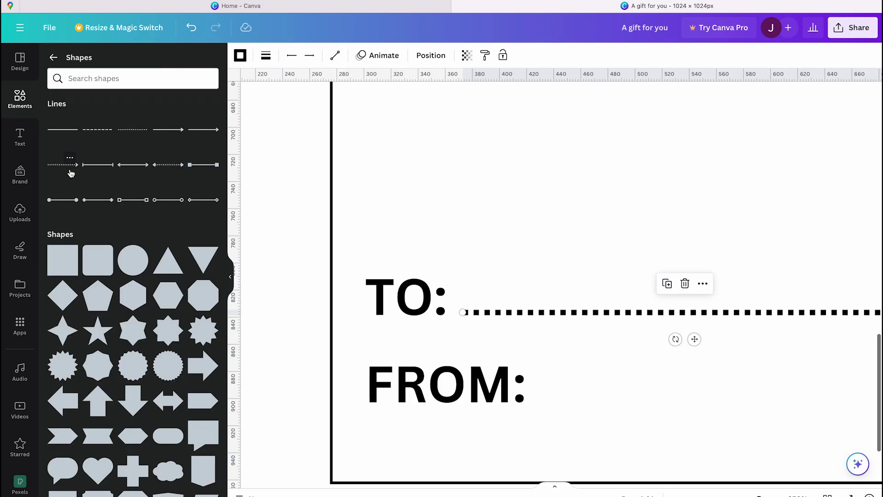
click(231, 276)
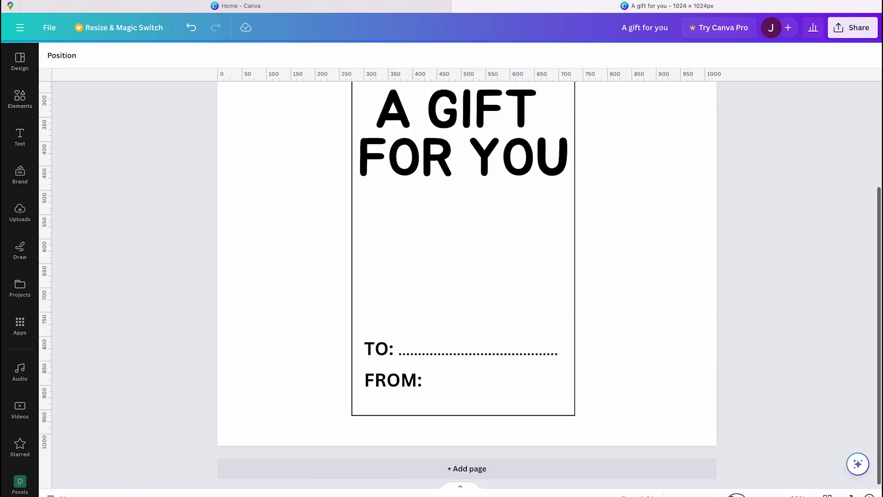
- Copy the dotted line beside FROM: and extend it to end level with TO:'s line
key(ctrl+plus)
key(ctrl+plus)
click(559, 399)
mouse_move(559, 399)
mouse_down()
mouse_move(588, 448)
mouse_move(606, 445)
mouse_up()
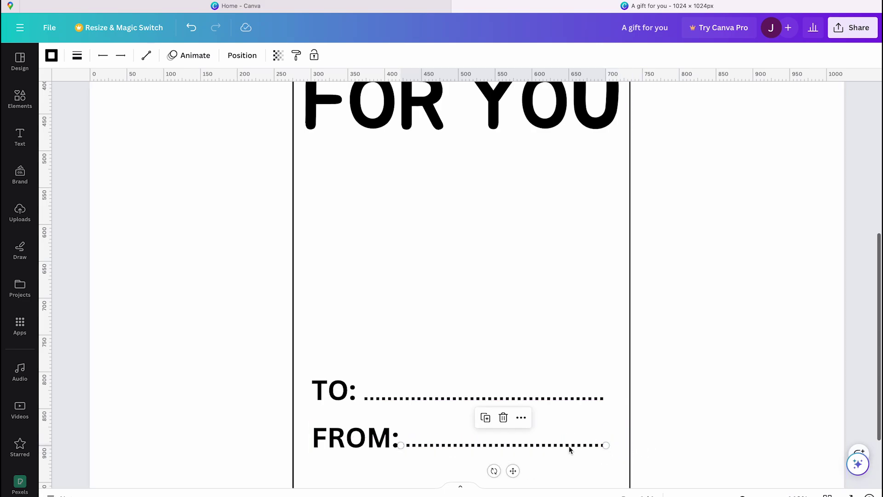
key(ctrl+plus)
key(ctrl+plus)
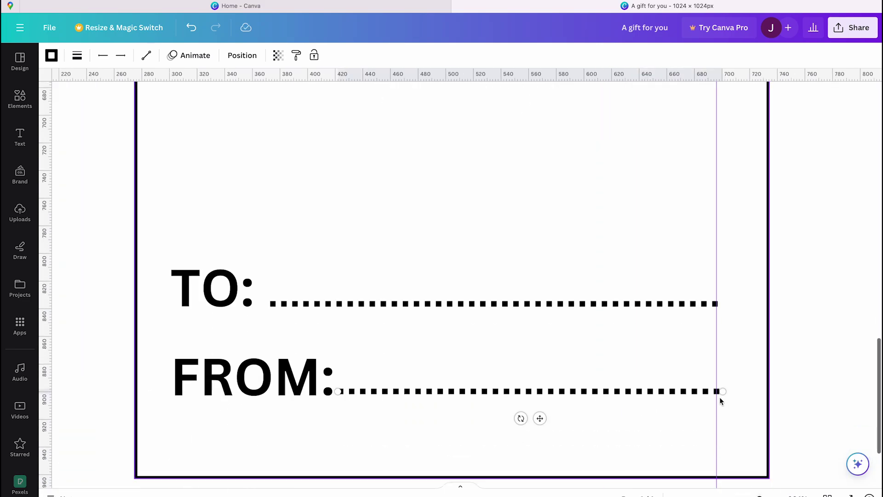
drag(720, 398, 716, 391)
- Zoom out to 50% so the whole page is visible
click(805, 370)
key(ctrl+minus)
scroll(557, 358, up, 3)
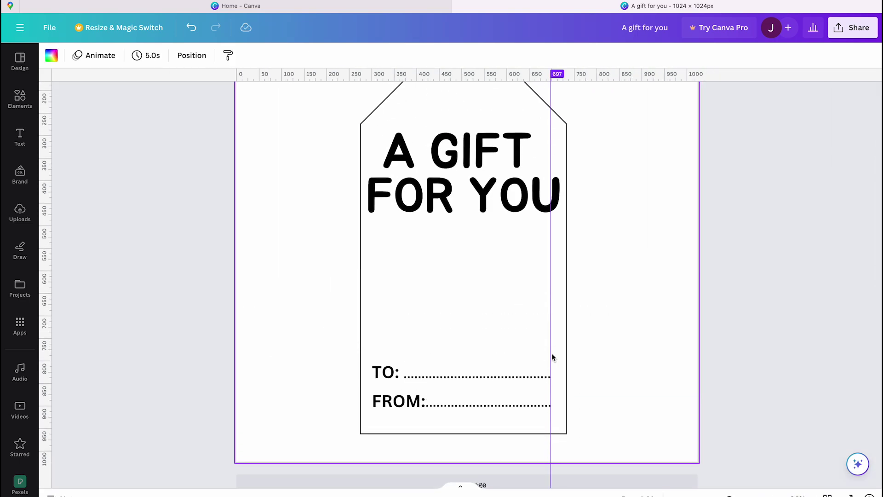
scroll(555, 355, up, 1)
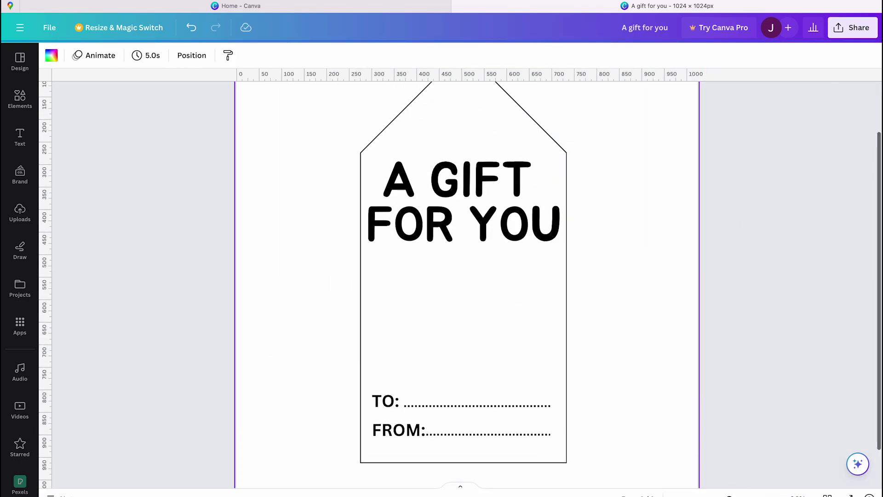
click(798, 494)
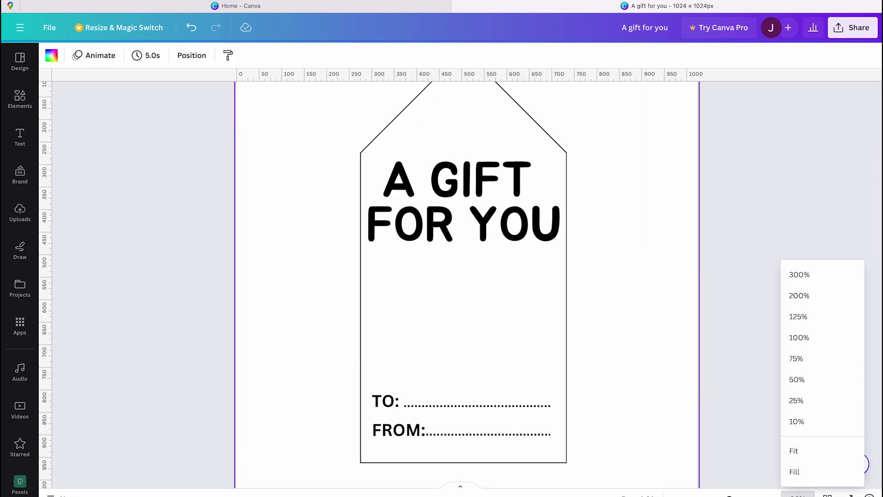
click(799, 380)
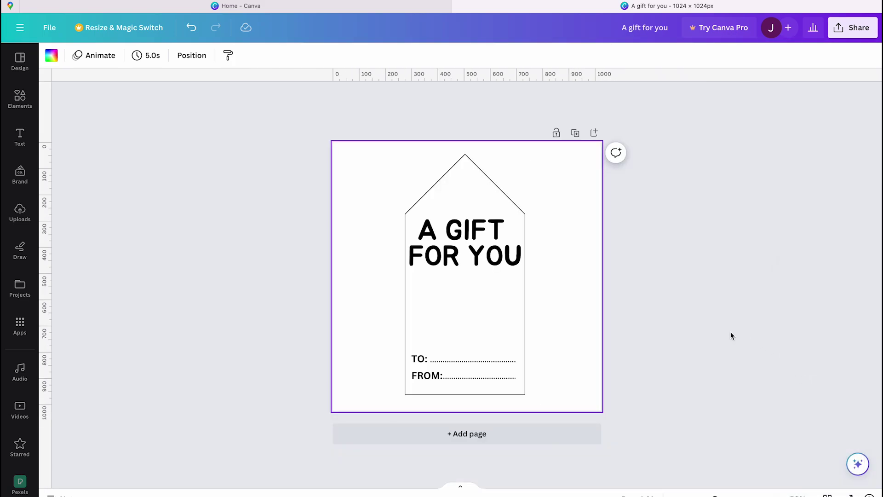
- Colour the title's A green, G teal and I orange
double_click(427, 230)
click(201, 55)
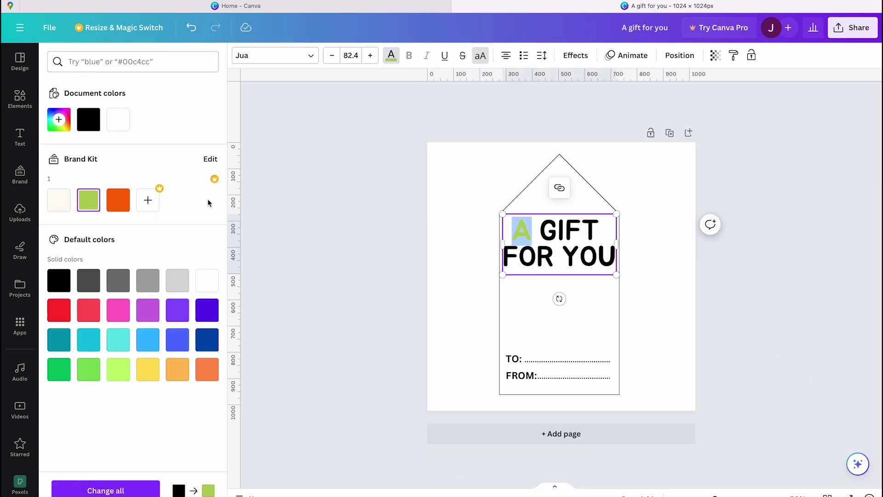
click(89, 198)
drag(540, 230, 558, 230)
click(59, 119)
click(129, 214)
click(118, 200)
click(59, 120)
click(177, 210)
- Colour the F of GIFT light pink and the T dark blue
click(150, 158)
drag(149, 158, 89, 150)
drag(581, 230, 599, 230)
click(59, 120)
click(157, 210)
click(171, 168)
- Colour FOR's letters yellow, red and purple, and the Y of YOU green
click(148, 369)
drag(506, 255, 581, 256)
click(88, 310)
click(147, 310)
click(88, 339)
click(58, 119)
- Colour the O of YOU orange and the U pink
drag(142, 210, 111, 210)
drag(581, 256, 599, 257)
click(59, 119)
mouse_move(172, 159)
mouse_down()
mouse_move(150, 172)
mouse_move(190, 142)
mouse_up()
drag(599, 256, 616, 256)
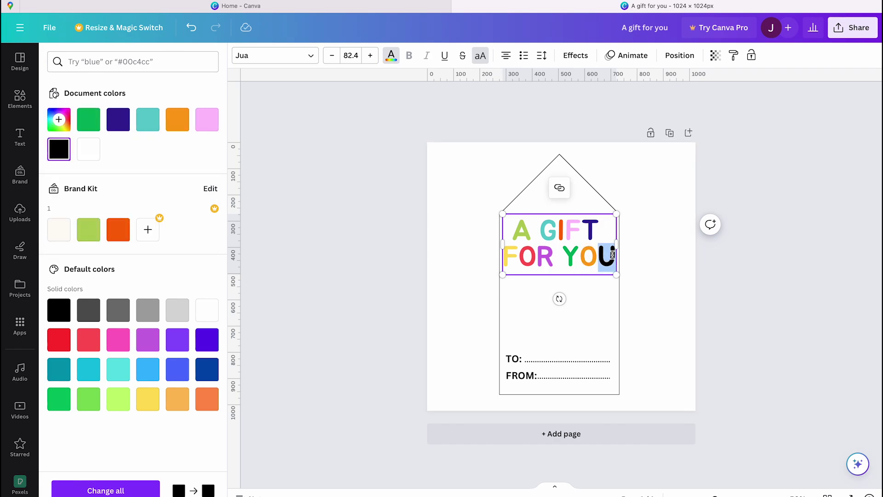
click(59, 119)
click(126, 209)
click(145, 167)
drag(126, 210, 188, 210)
click(282, 262)
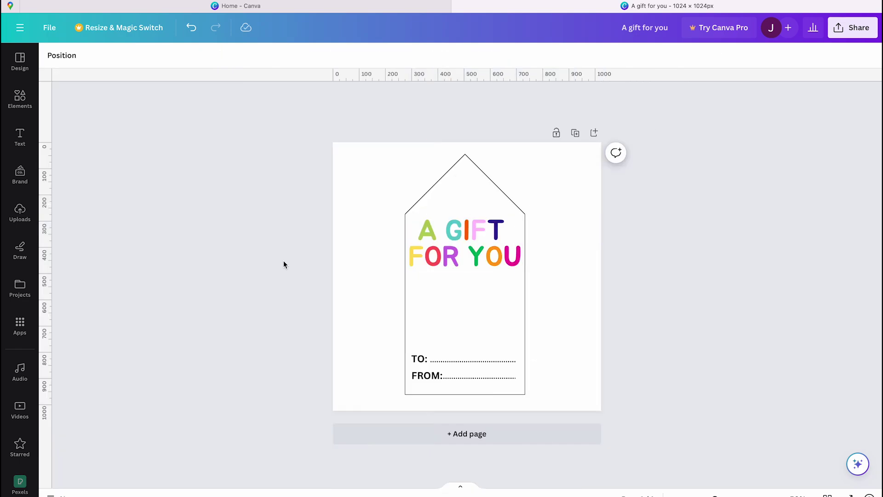
click(421, 202)
- Unlock the tag shape and make its outline pink
click(98, 55)
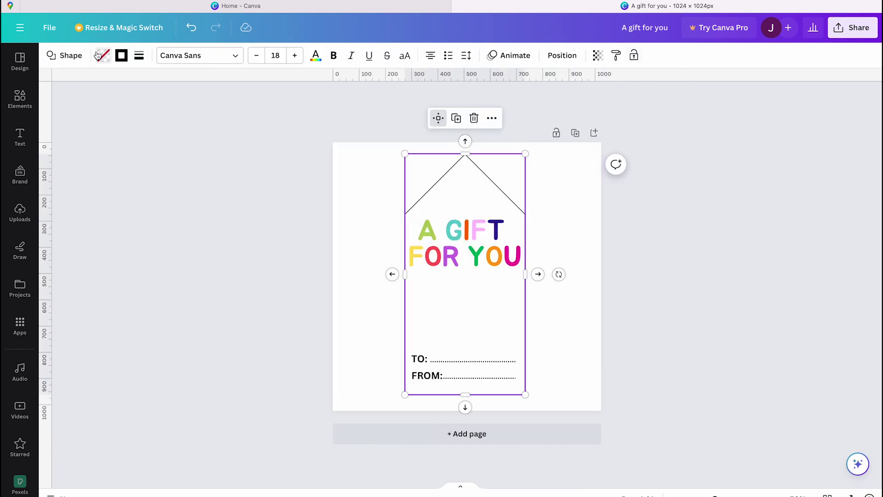
click(121, 56)
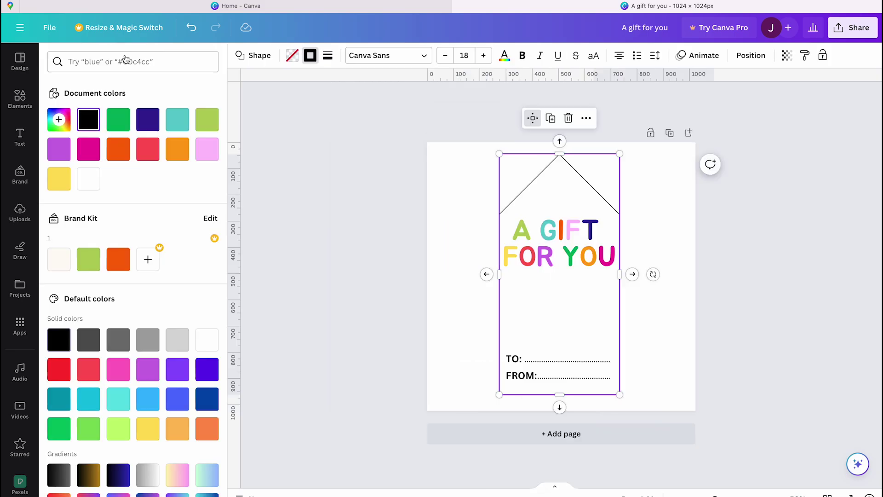
click(88, 148)
click(280, 225)
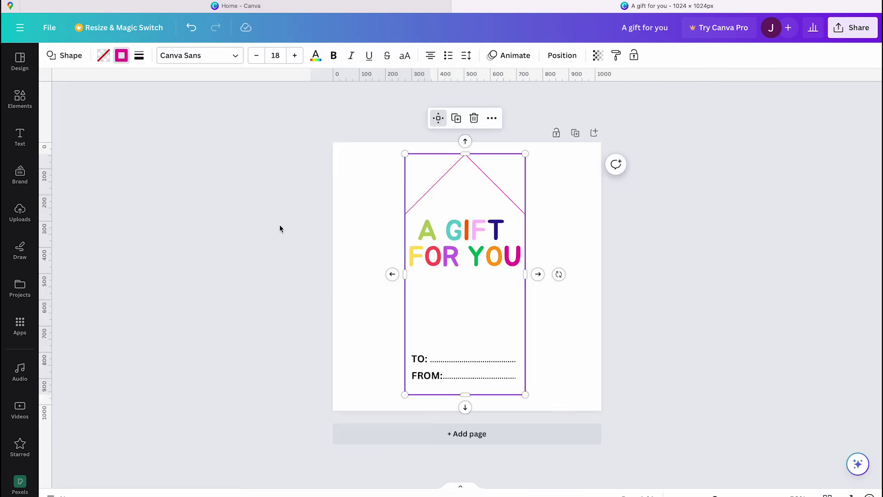
click(269, 246)
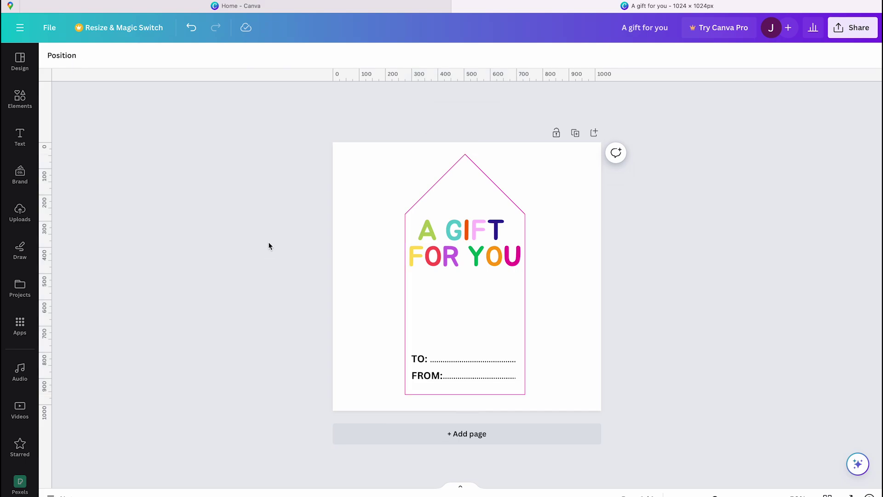
- Turn the TO: and FROM: labels pink
click(422, 357)
shift+click(424, 375)
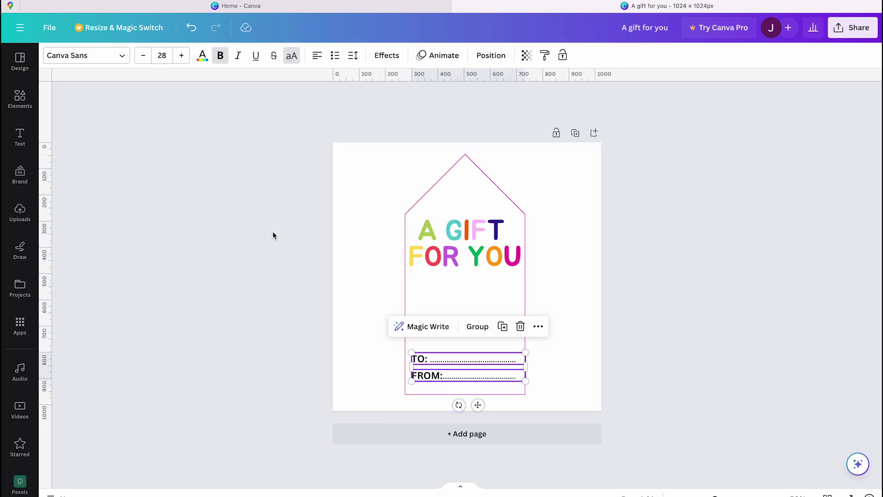
click(202, 57)
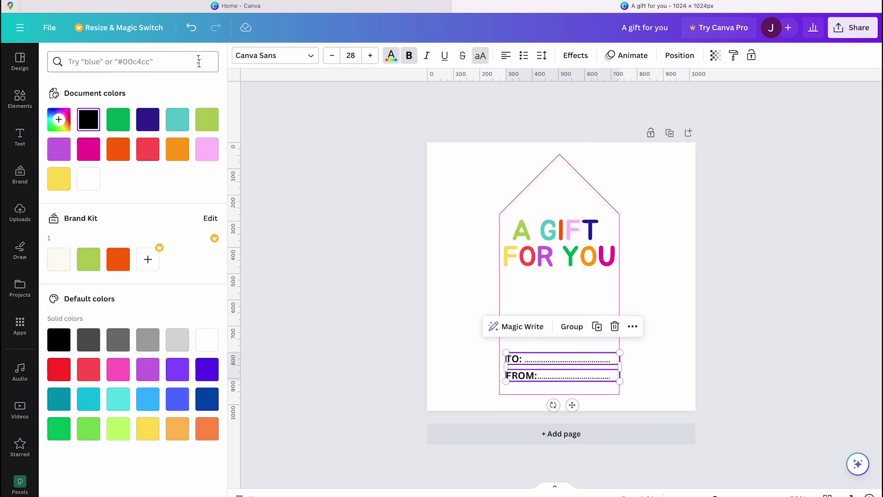
click(90, 149)
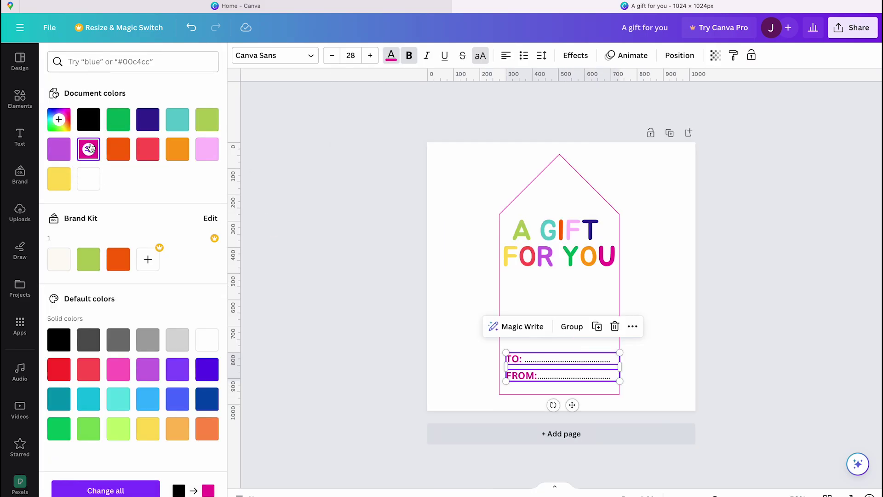
click(310, 273)
click(257, 280)
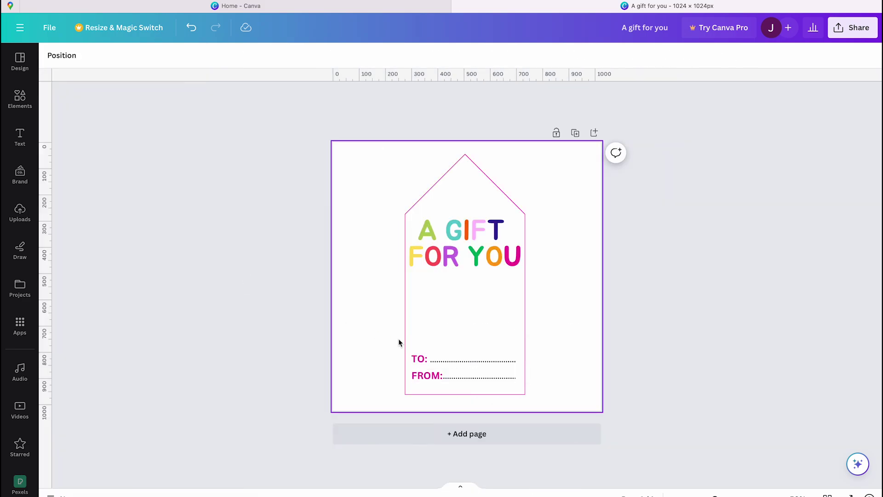
- Give both dotted writing lines the pink-to-purple gradient colour
click(462, 361)
shift+click(469, 377)
click(48, 56)
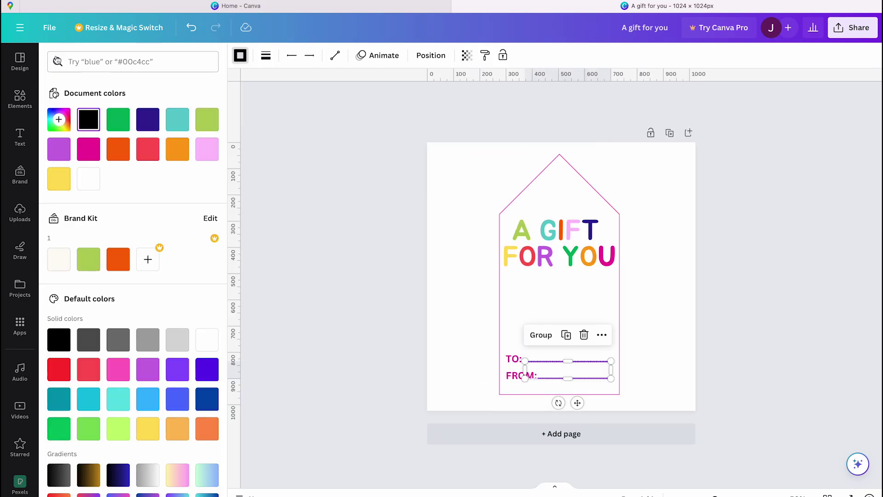
scroll(155, 177, down, 2)
click(89, 425)
click(269, 356)
scroll(269, 356, up, 5)
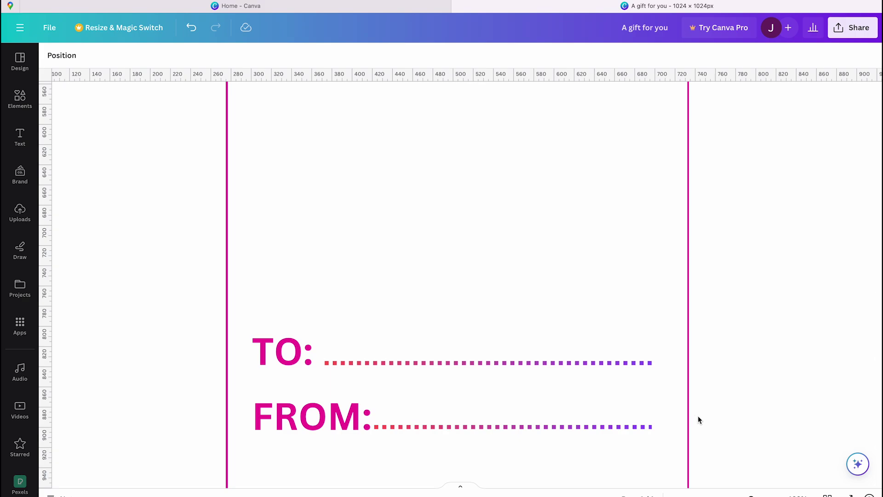
scroll(468, 276, down, 5)
scroll(467, 276, down, 3)
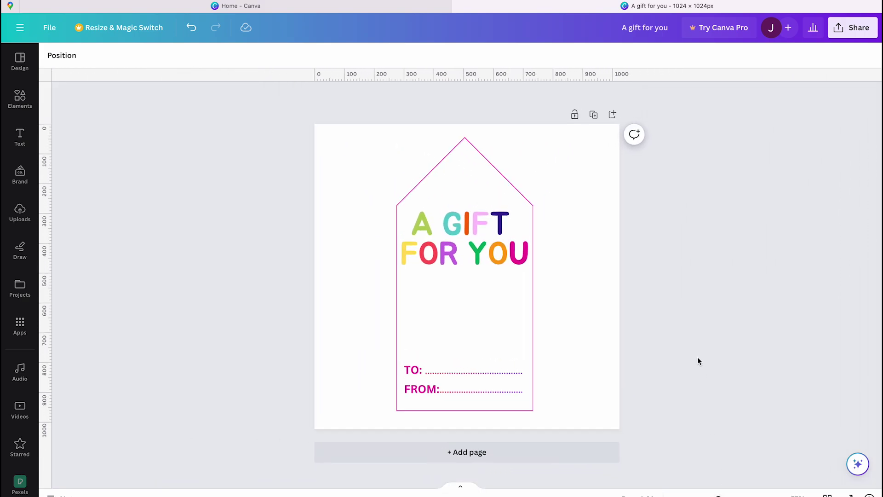
- Search Elements graphics for 'present', then 'gift outline', to find the stacked-gifts outline
click(20, 100)
click(53, 58)
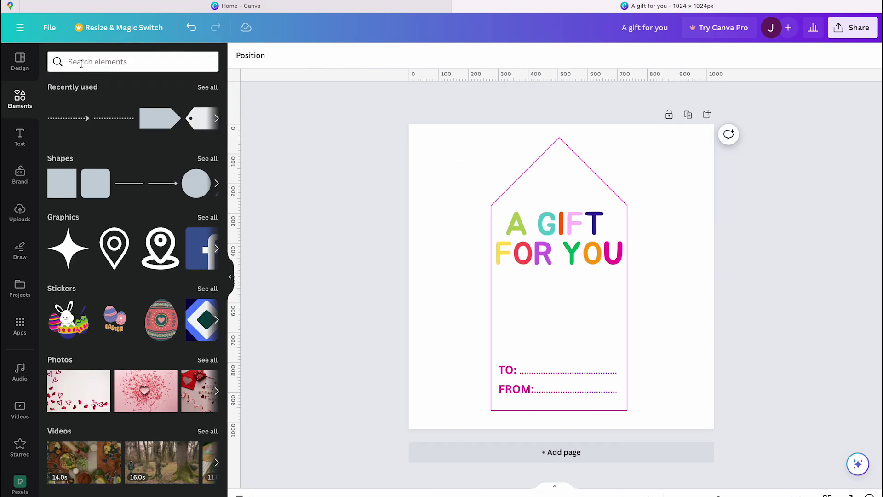
click(117, 61)
text(pres)
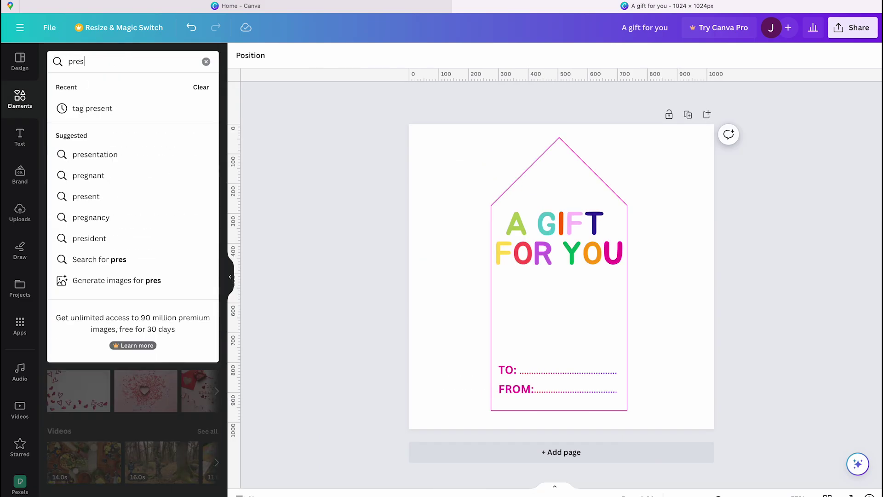
text(ent)
key(Return)
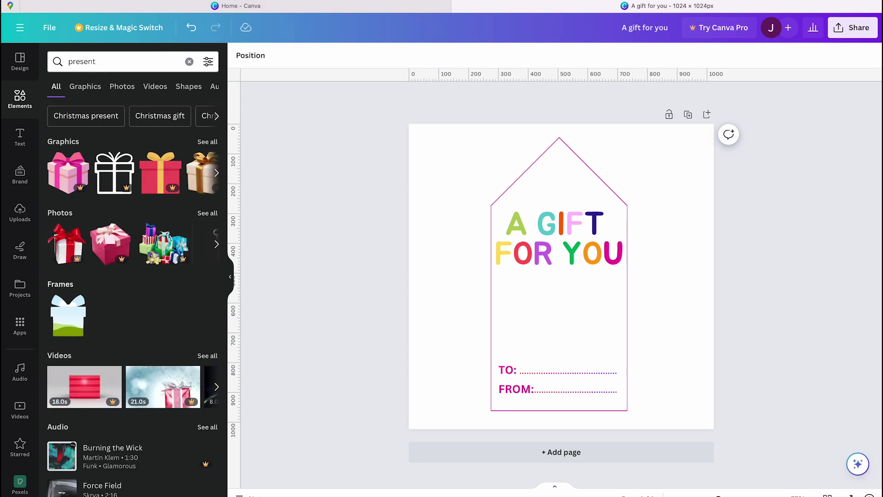
click(207, 141)
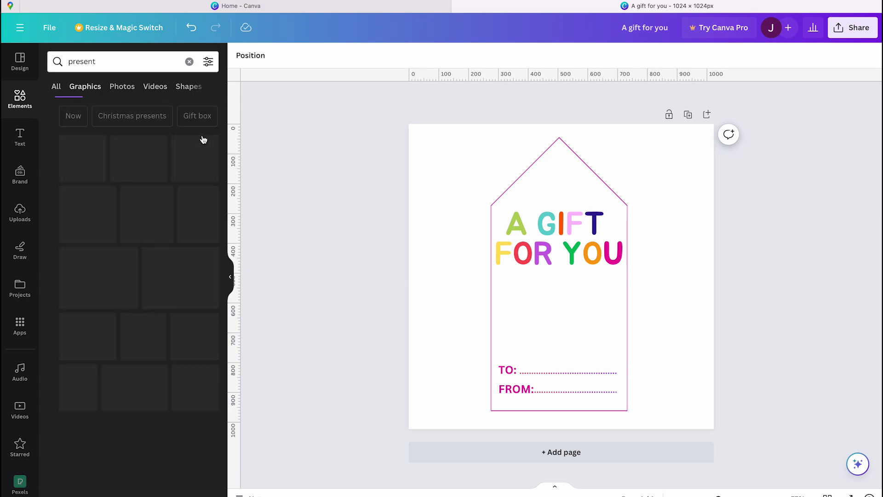
text(outlines)
key(Return)
key(BackSpace)
key(ctrl+a)
text(gift outline)
key(Return)
scroll(88, 323, down, 2)
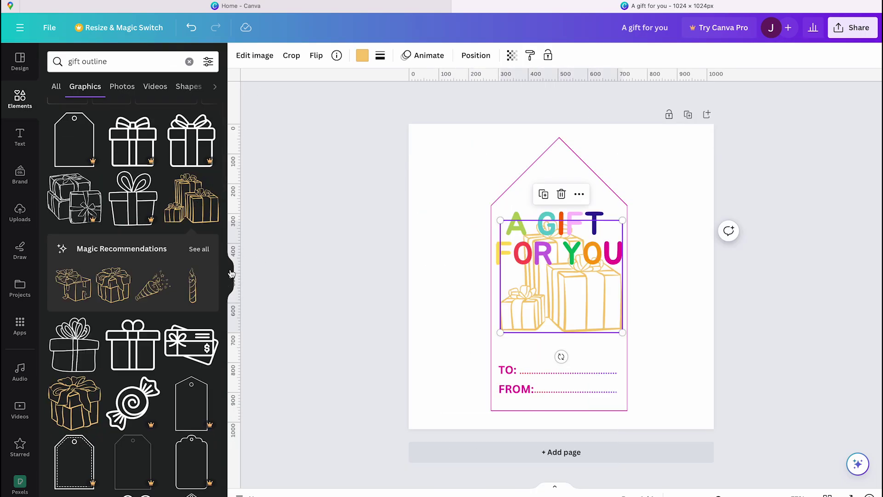
- Recolour the gift drawing magenta, shrink it and move it below the title
click(232, 273)
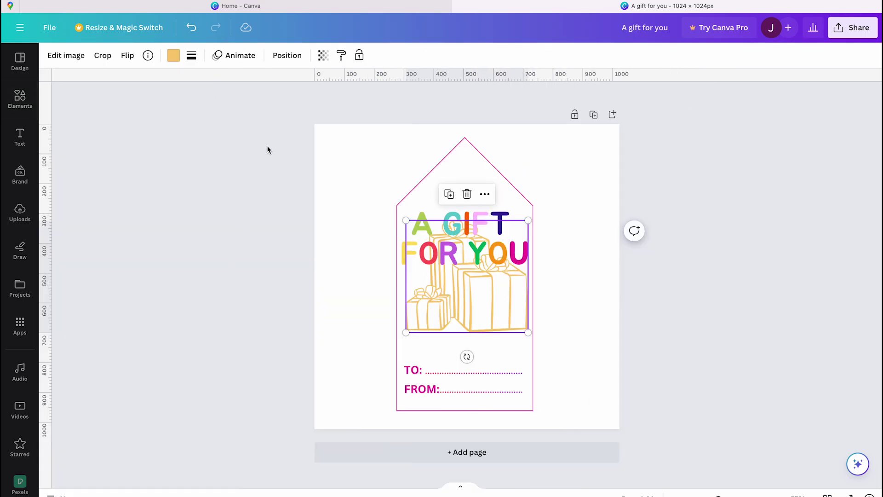
click(177, 59)
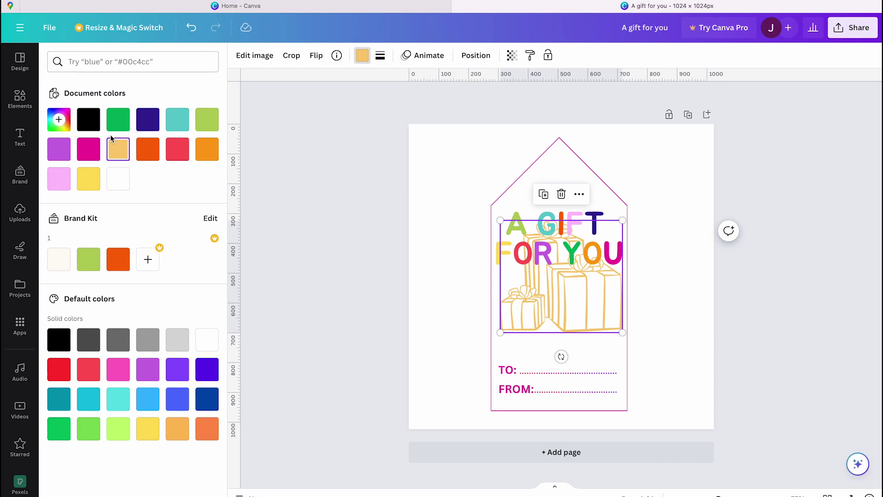
click(89, 149)
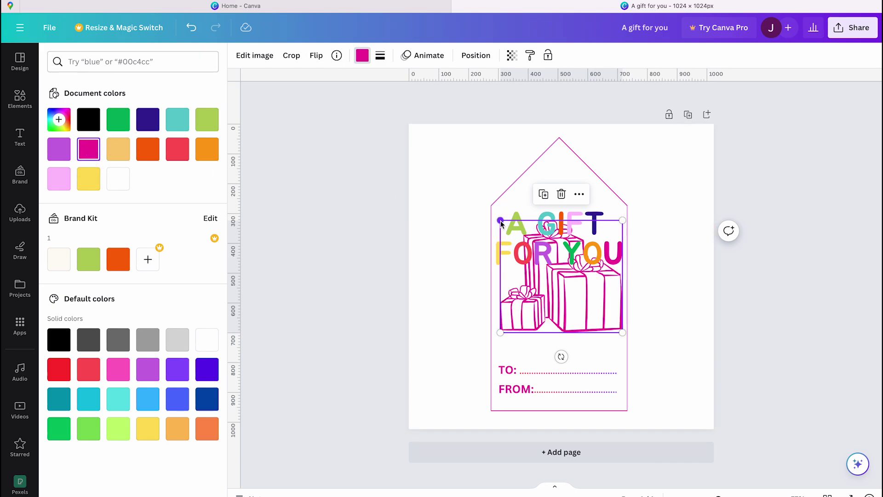
drag(500, 221, 529, 251)
drag(587, 296, 570, 317)
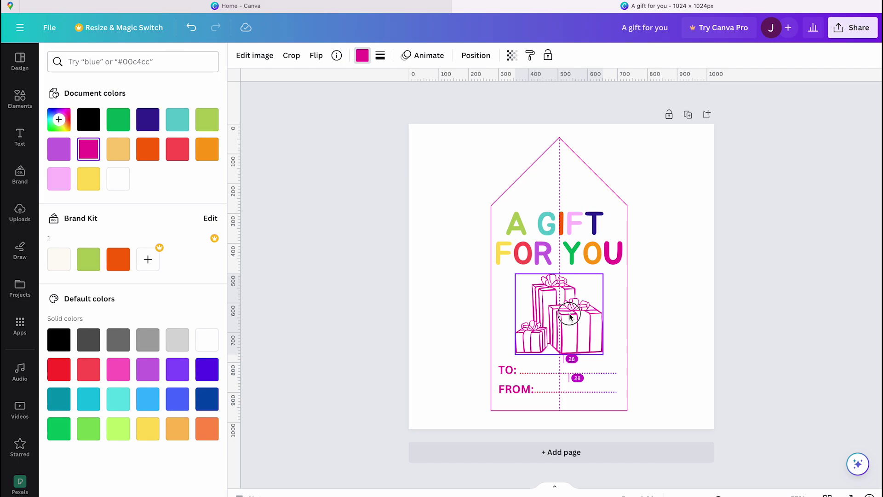
drag(570, 316, 571, 318)
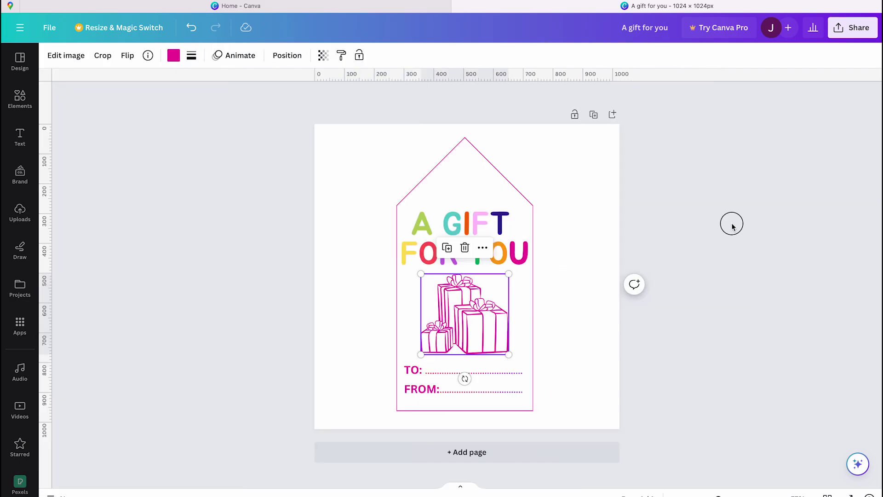
- Align the gift drawing and the A GIFT FOR YOU title on the tag's centre line
click(733, 225)
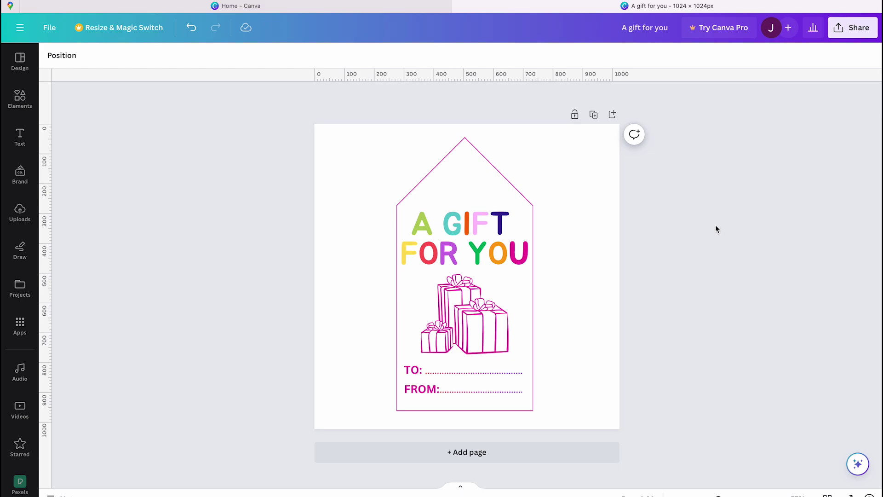
click(503, 316)
drag(503, 315, 504, 317)
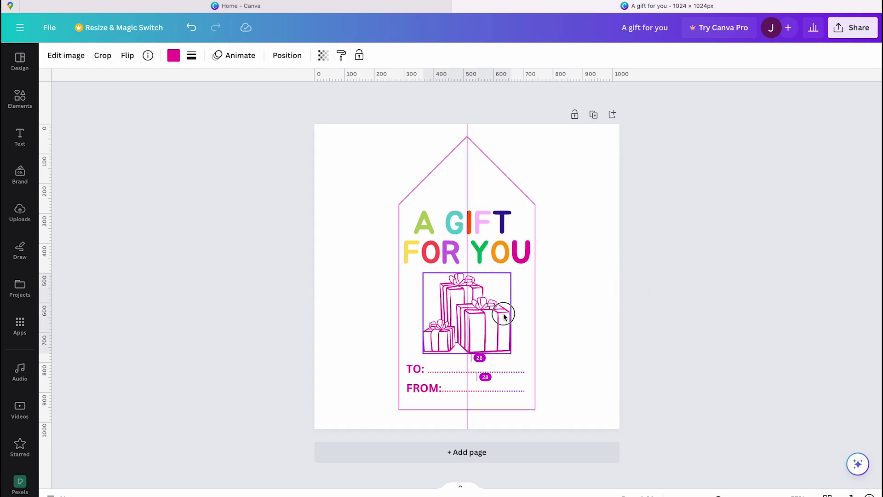
click(518, 261)
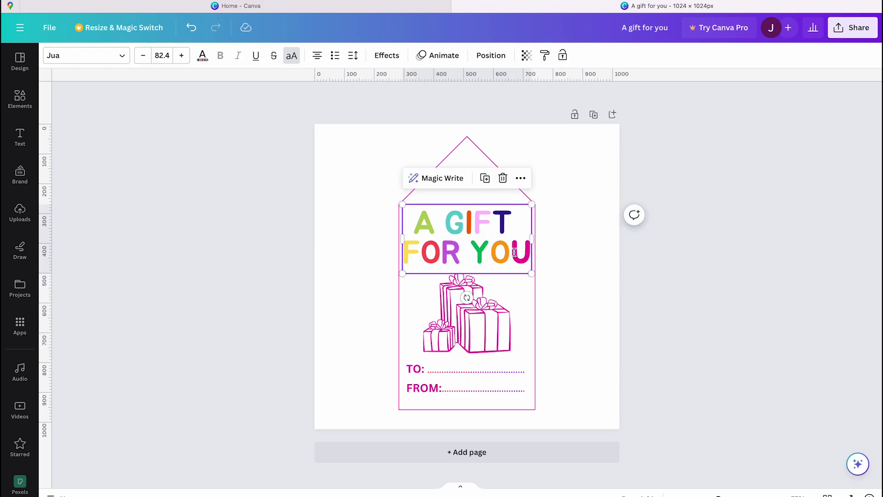
drag(518, 253, 518, 254)
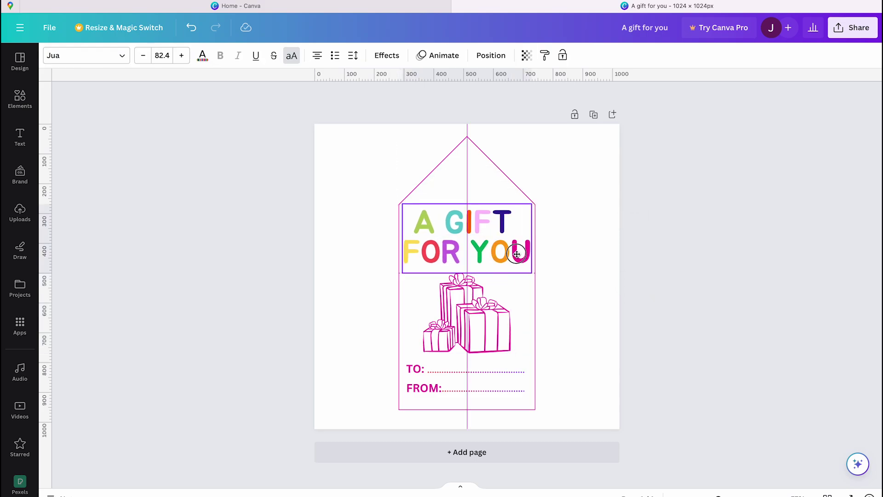
- Centre the title horizontally and add a circle shape from Elements
drag(517, 254, 518, 254)
click(573, 258)
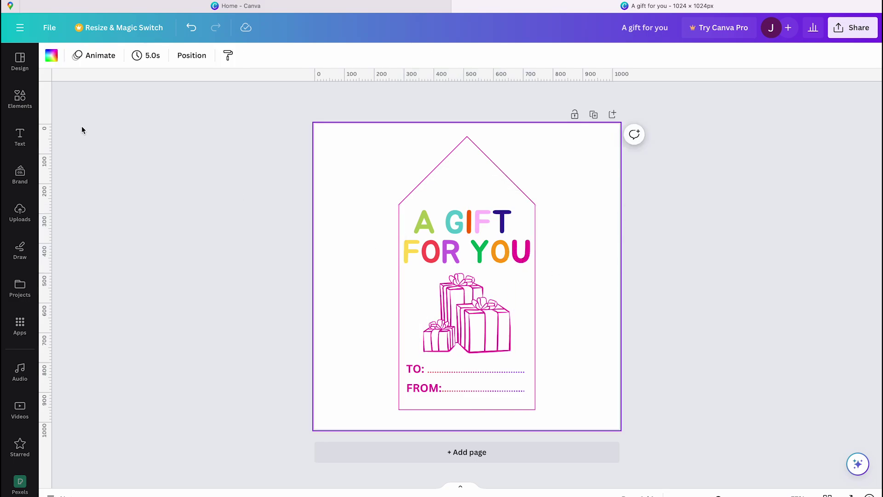
click(23, 111)
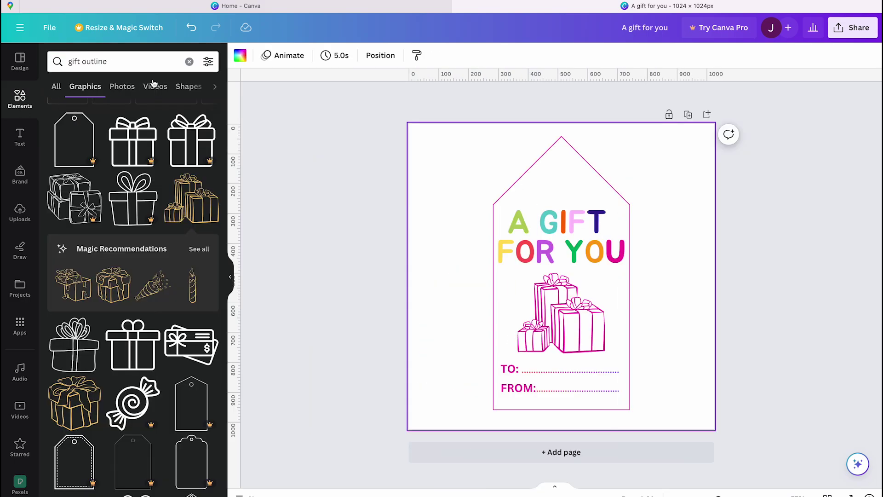
click(189, 62)
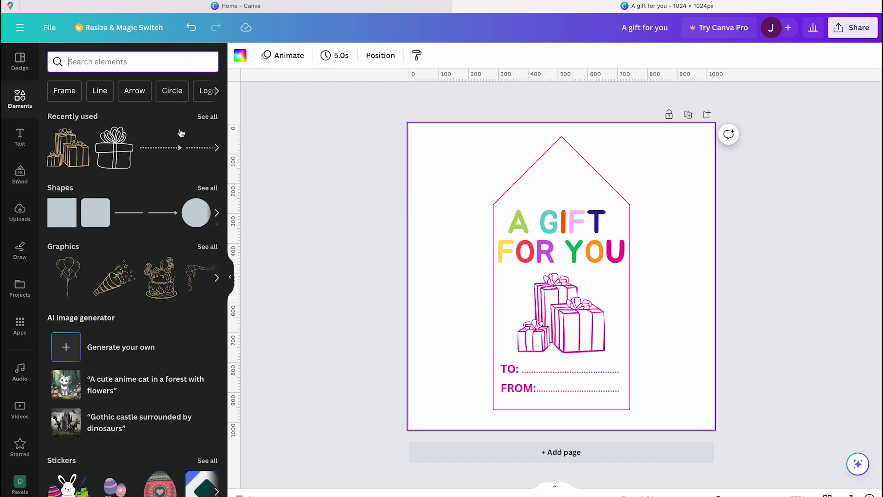
click(196, 213)
click(234, 276)
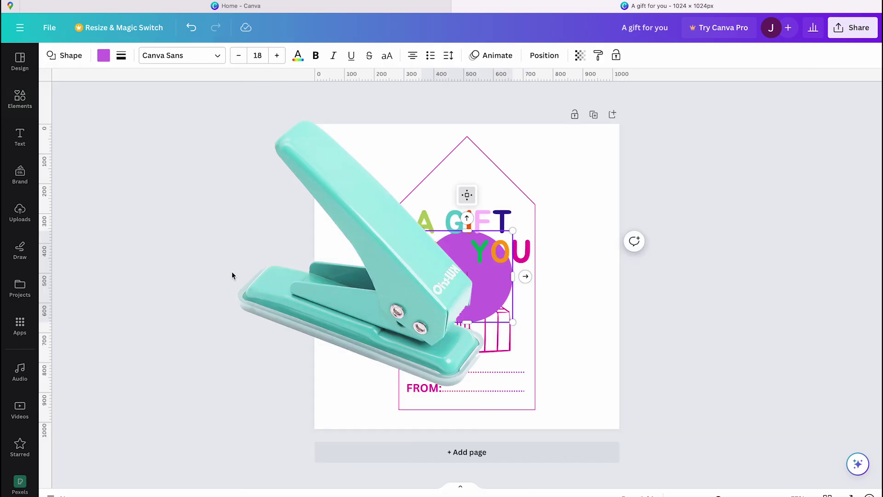
- Make the circle magenta, shrink it to punch-hole size and place it at the tag's top
click(103, 55)
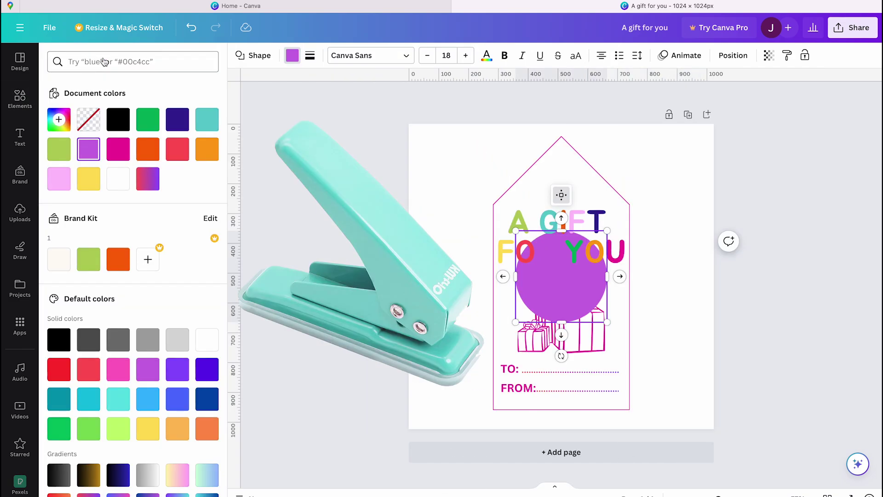
click(118, 149)
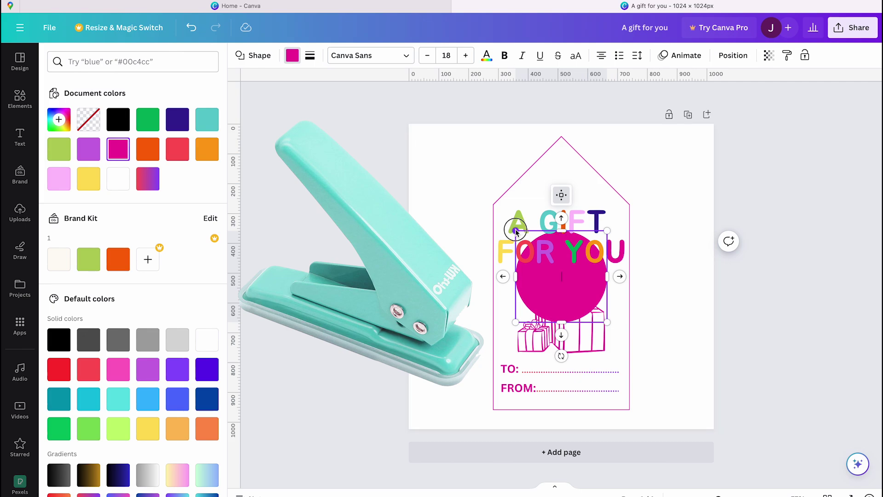
drag(516, 231, 593, 308)
drag(611, 355, 571, 200)
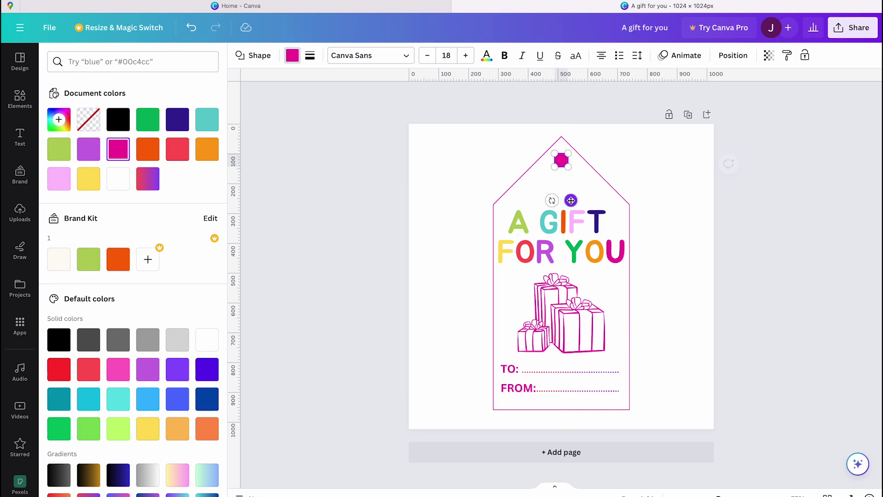
click(310, 280)
click(476, 161)
key(ctrl+z)
click(589, 199)
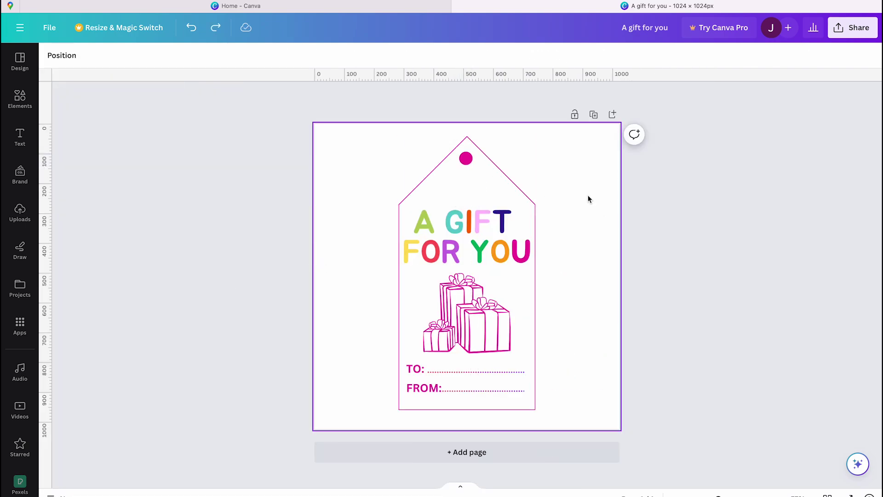
- Group all the gift tag's pieces, copy the group, and start a new A4 document
drag(553, 143, 365, 429)
click(479, 113)
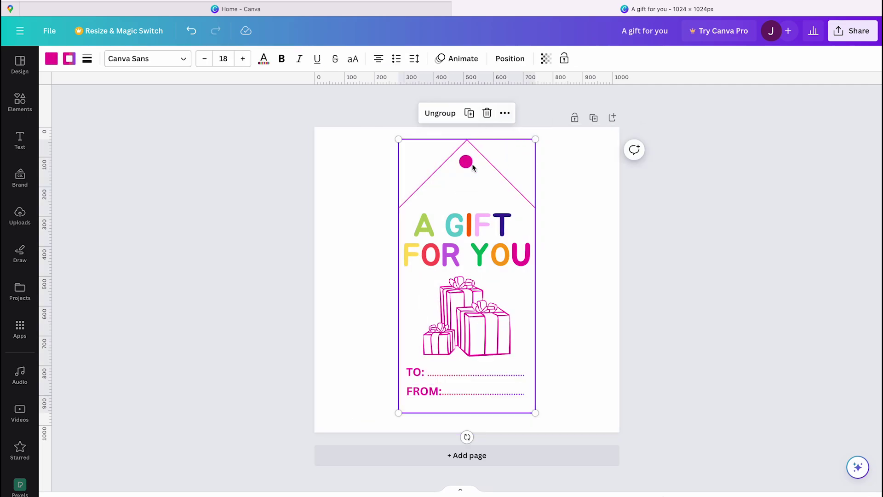
click(466, 196)
right_click(467, 196)
key(Escape)
click(406, 10)
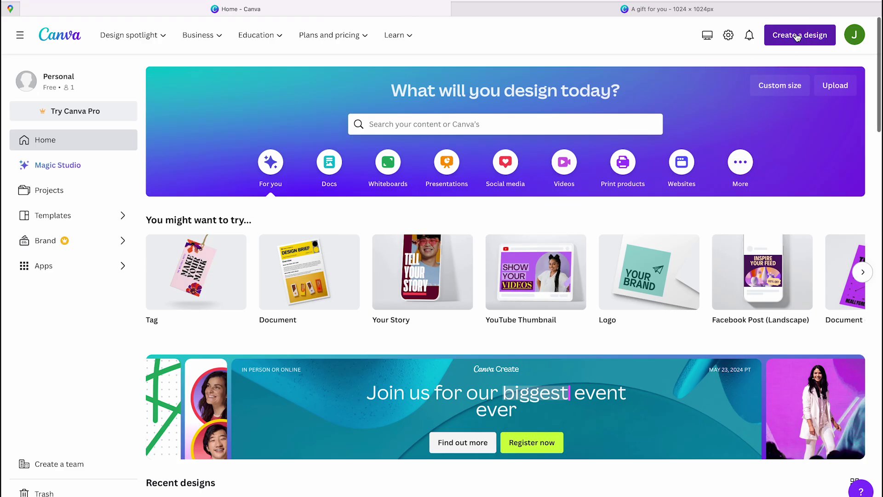
click(797, 37)
text(a4)
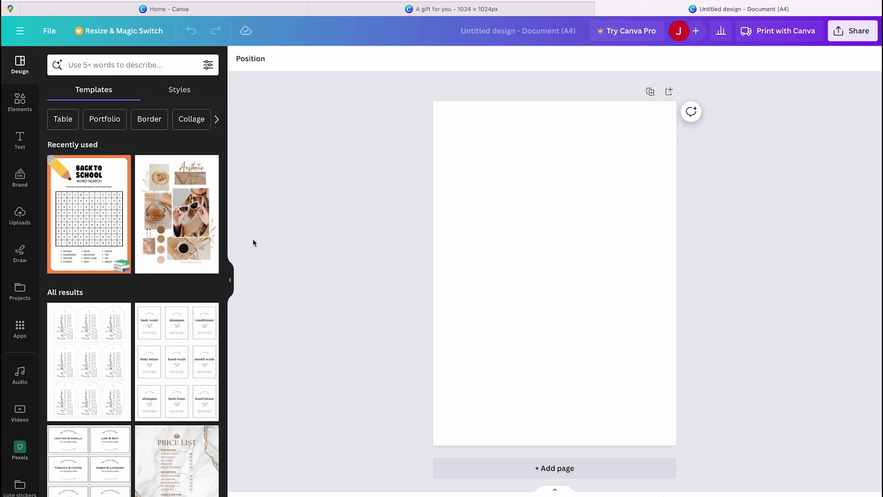
- Paste the gift tag onto the A4 page, shrink it to 63.7 × 127.4, and move it top-left
click(233, 275)
click(405, 161)
right_click(405, 162)
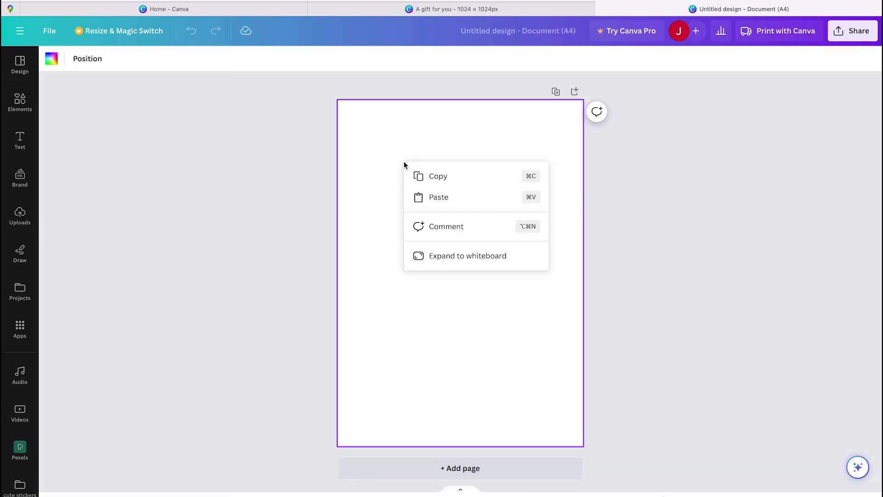
click(424, 199)
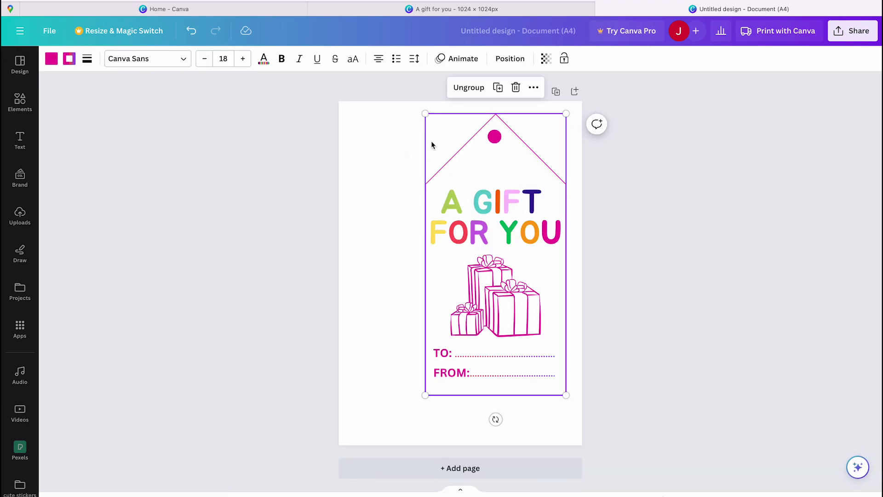
drag(426, 114, 491, 248)
drag(507, 291, 490, 276)
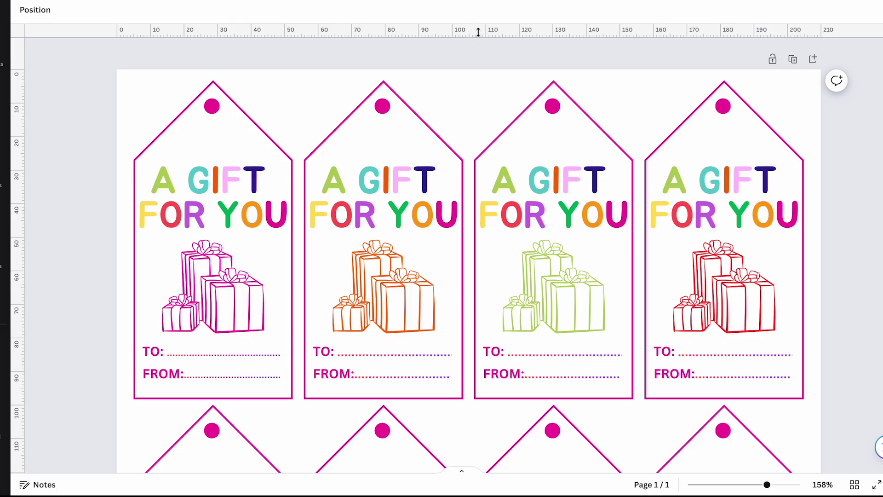
- Add ruler guides at the tags' tops, the first tag's left edge, and the first column and row gaps
drag(476, 32, 450, 88)
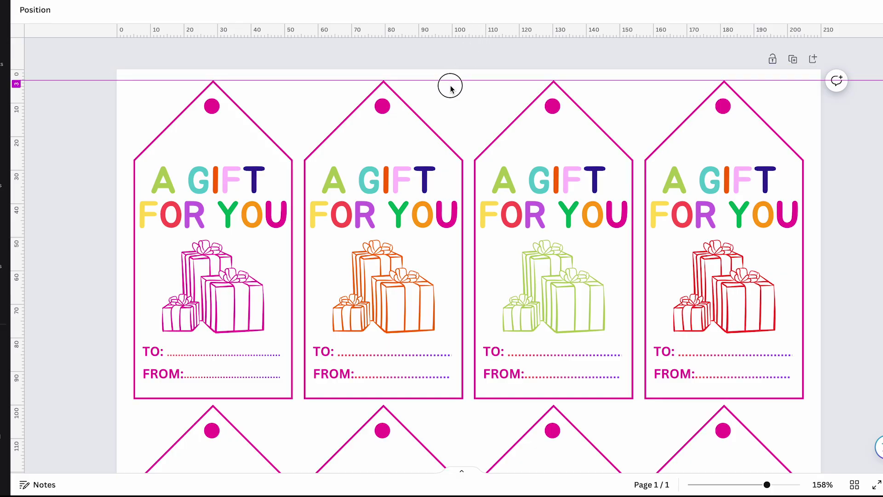
mouse_move(17, 219)
mouse_down()
mouse_move(134, 220)
mouse_move(294, 200)
mouse_move(303, 181)
mouse_up()
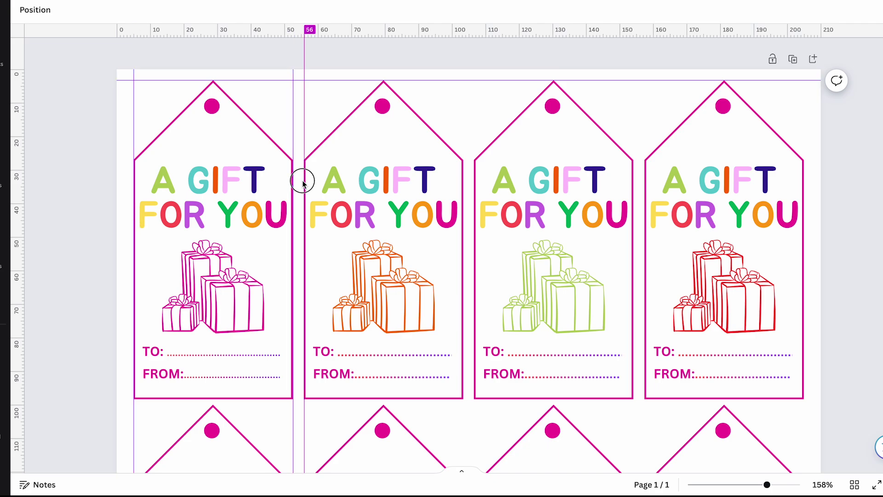
mouse_move(17, 399)
mouse_down()
mouse_move(154, 401)
mouse_move(197, 158)
mouse_up()
scroll(153, 401, down, 8)
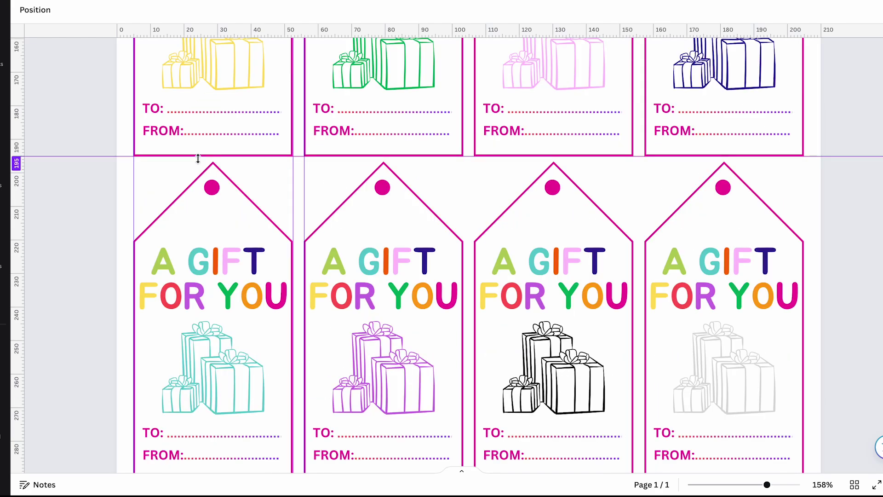
scroll(197, 158, up, 3)
scroll(198, 159, up, 1)
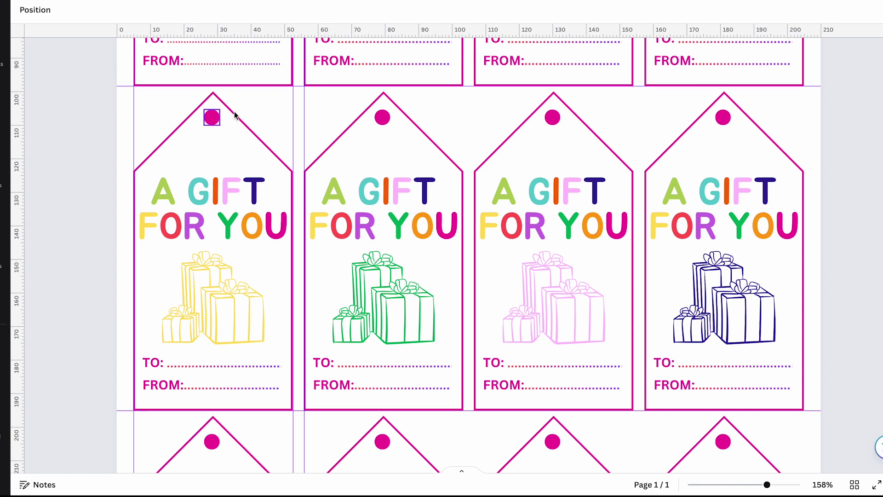
drag(231, 31, 218, 92)
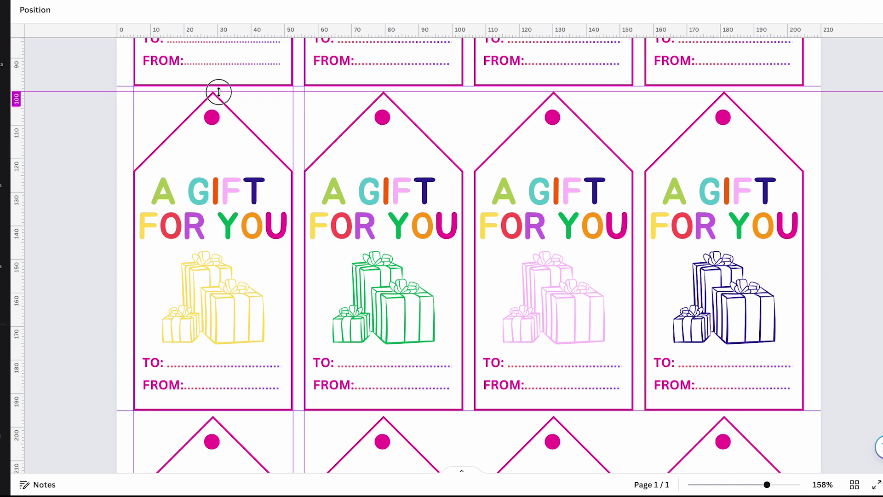
drag(218, 91, 218, 92)
scroll(219, 91, down, 5)
scroll(219, 91, down, 3)
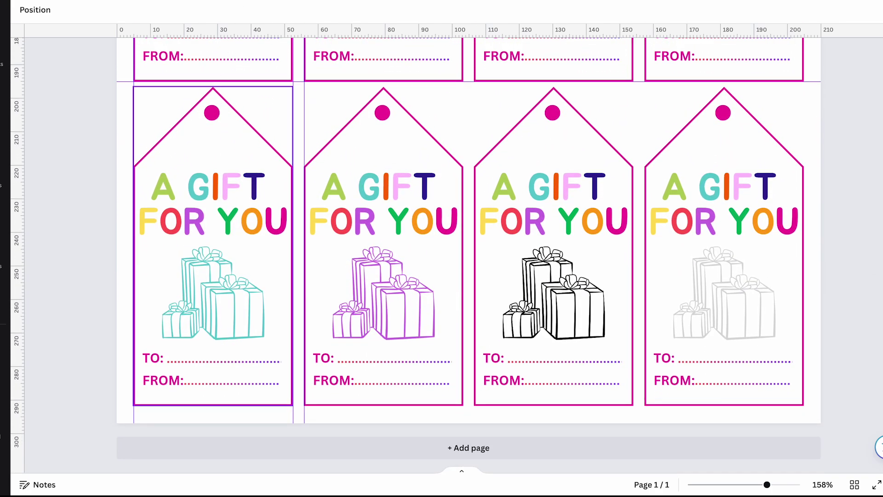
- Add guides along the tags' bottom edge, the remaining column gaps, the right edge, and above row three
drag(221, 32, 193, 406)
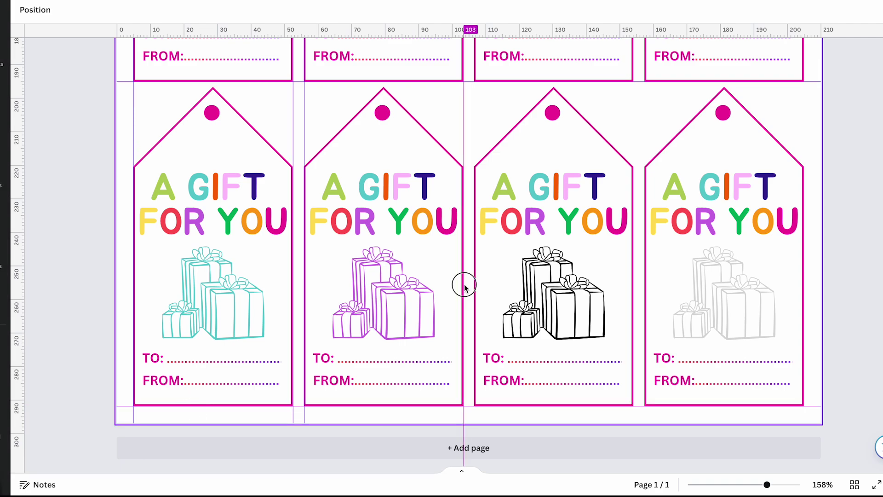
drag(464, 287, 475, 284)
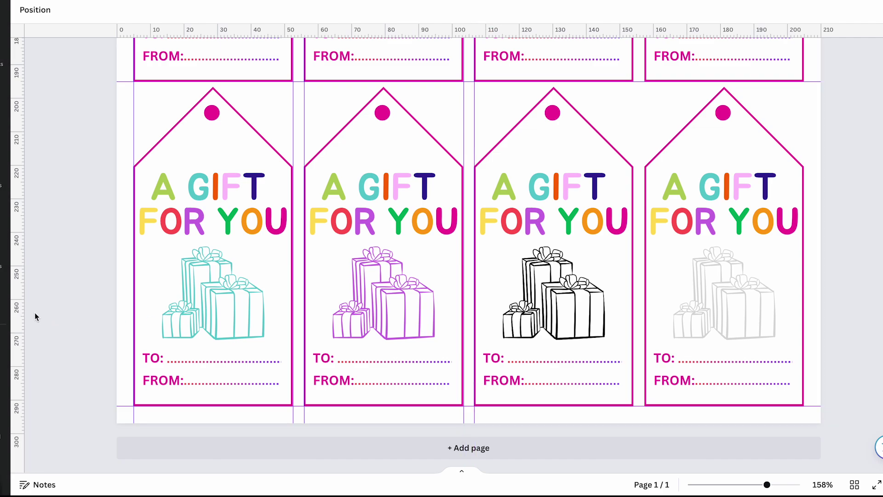
click(428, 270)
mouse_move(429, 270)
mouse_down()
mouse_move(634, 242)
mouse_move(645, 202)
mouse_up()
drag(645, 202, 808, 172)
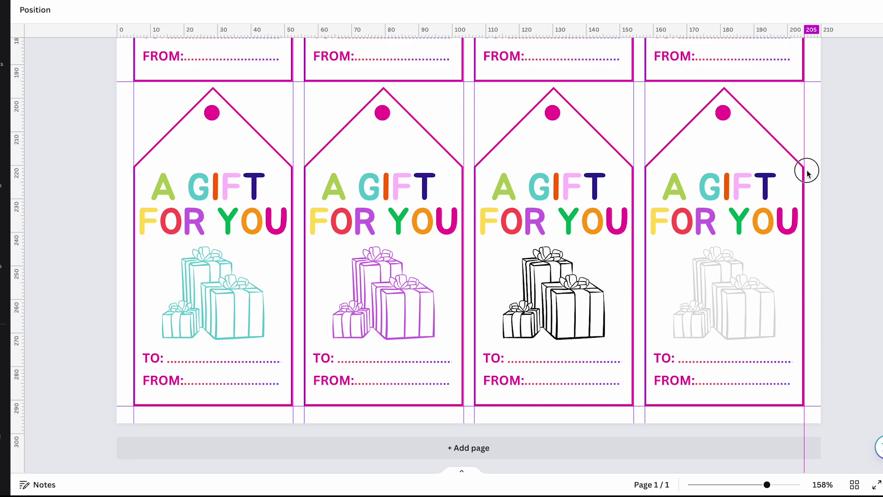
drag(808, 172, 808, 173)
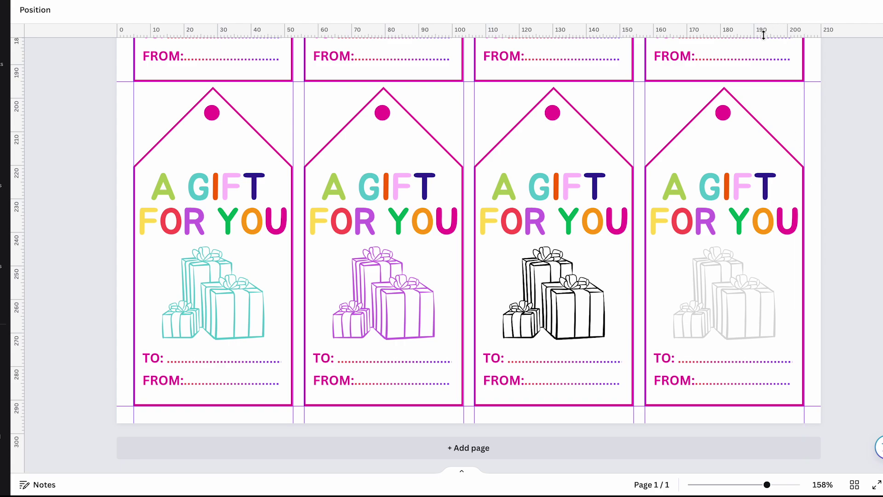
drag(764, 35, 748, 87)
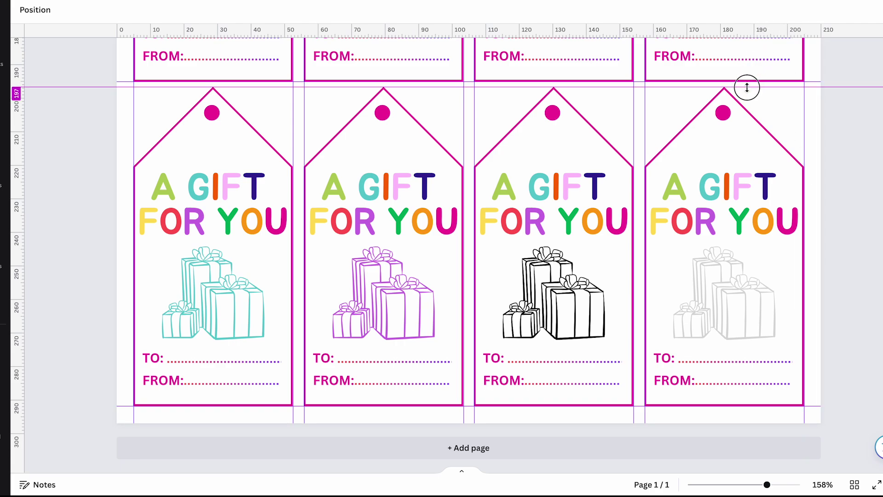
drag(747, 88, 747, 88)
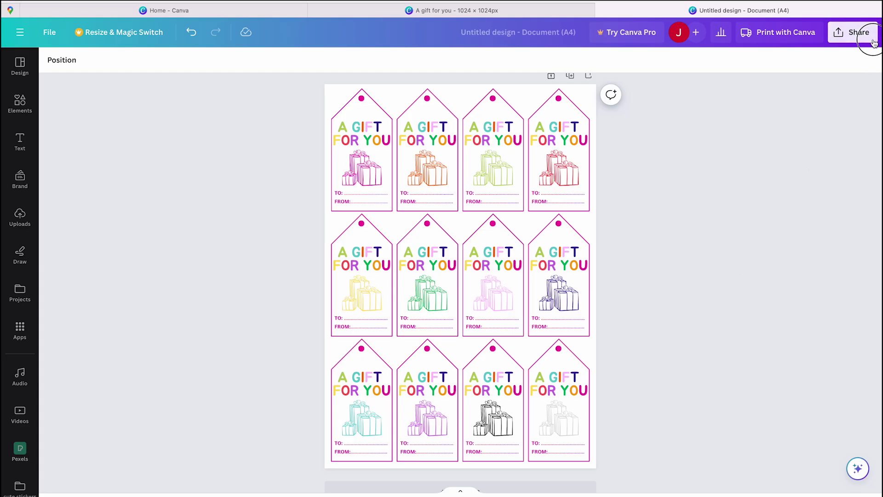
- Download the tag sheet as a PDF Print file with the RGB profile, then dismiss the notice
click(860, 33)
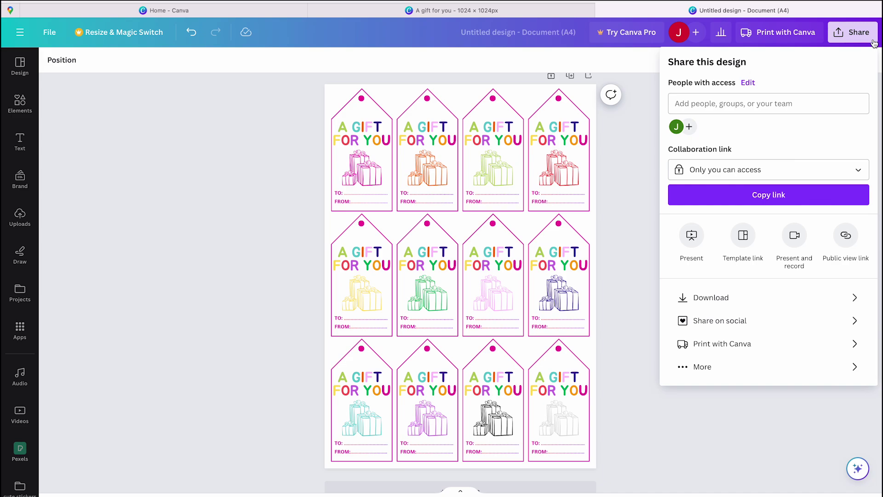
click(748, 299)
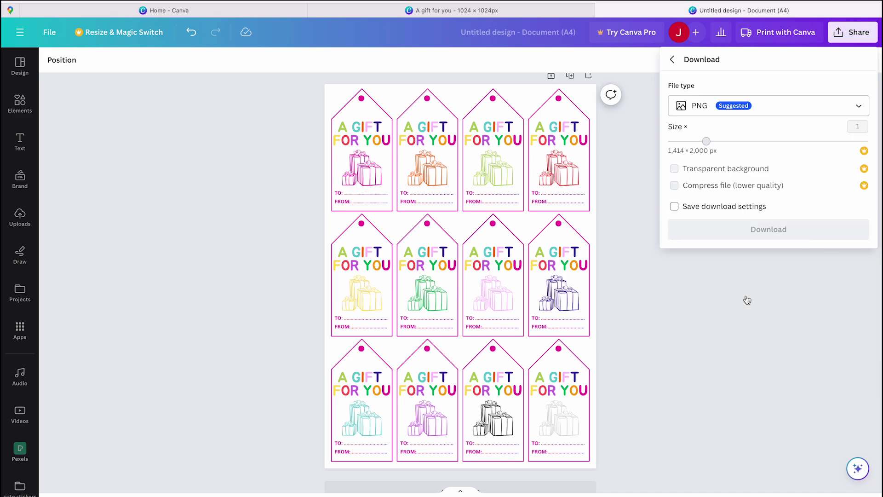
click(862, 108)
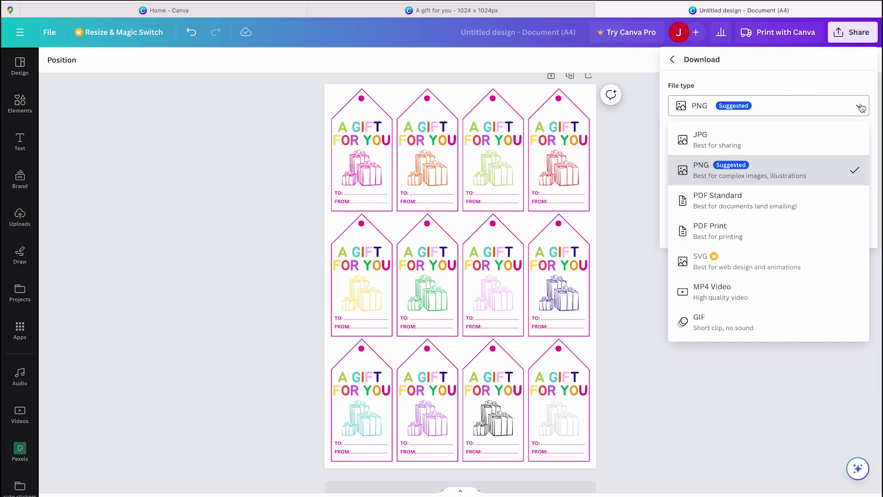
click(761, 148)
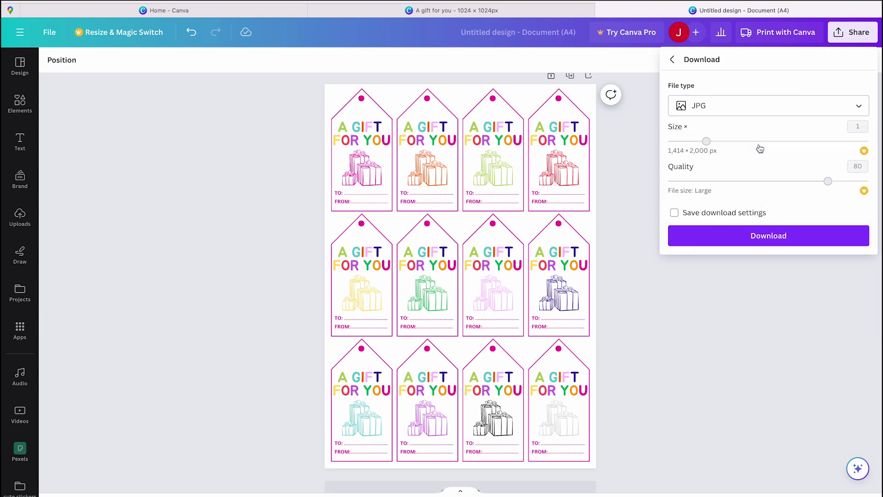
click(861, 108)
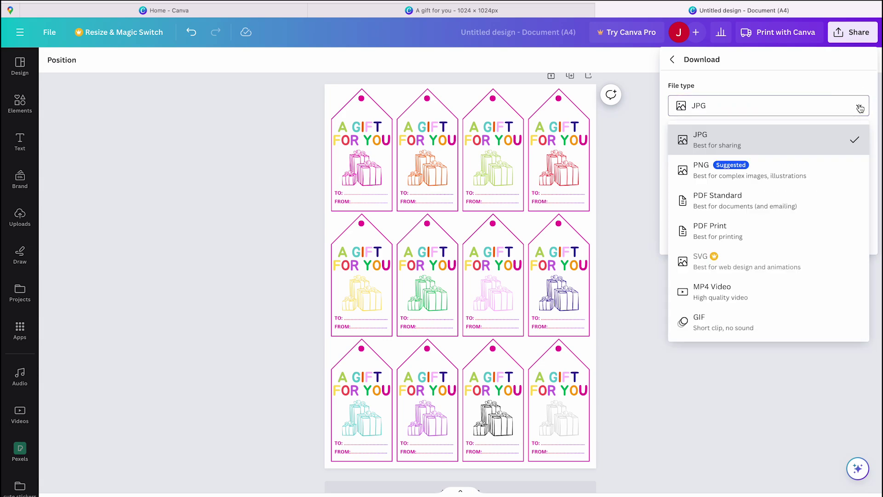
click(730, 235)
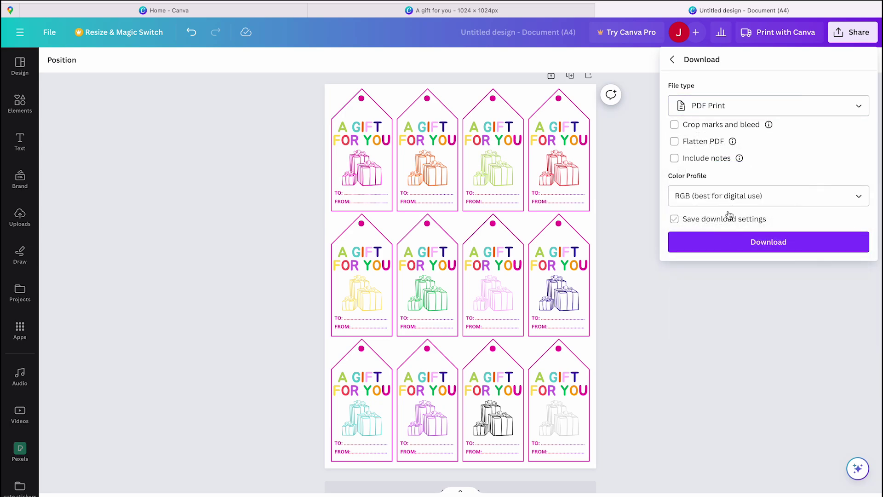
click(757, 197)
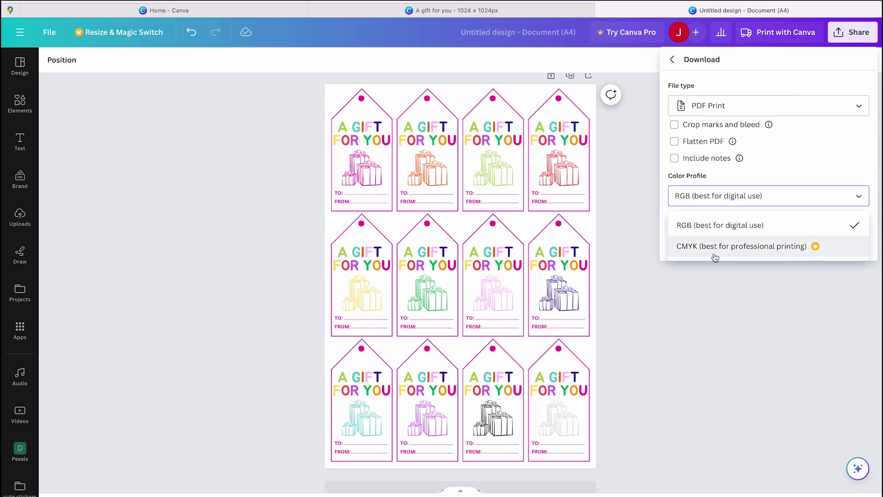
click(730, 228)
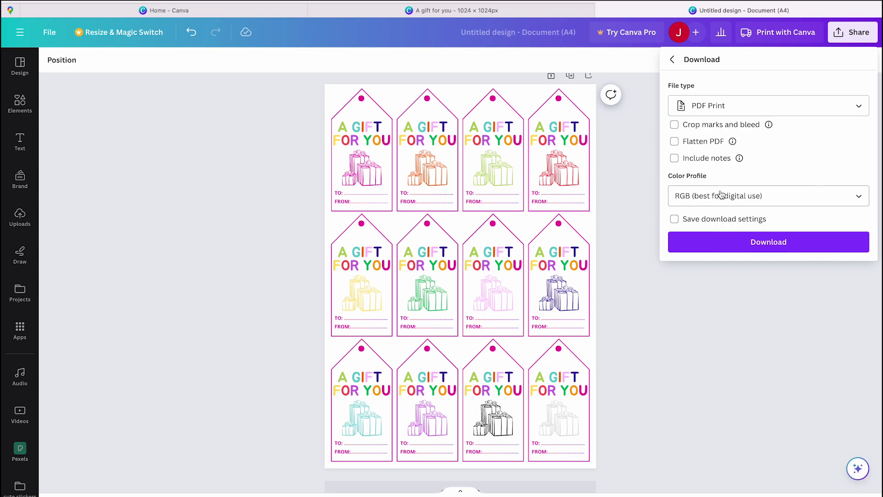
click(727, 242)
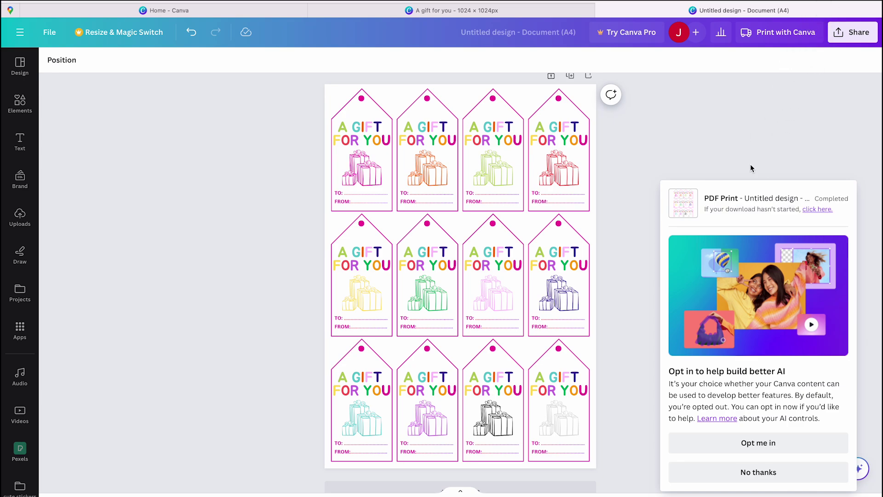
click(764, 103)
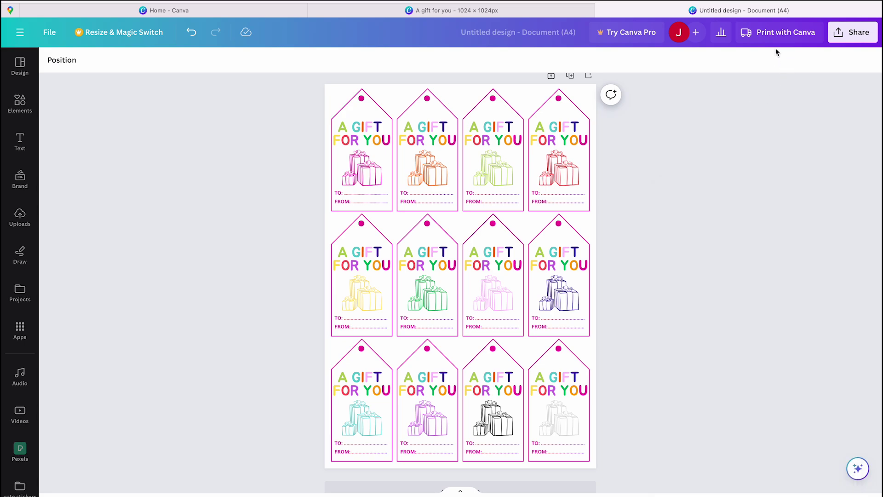